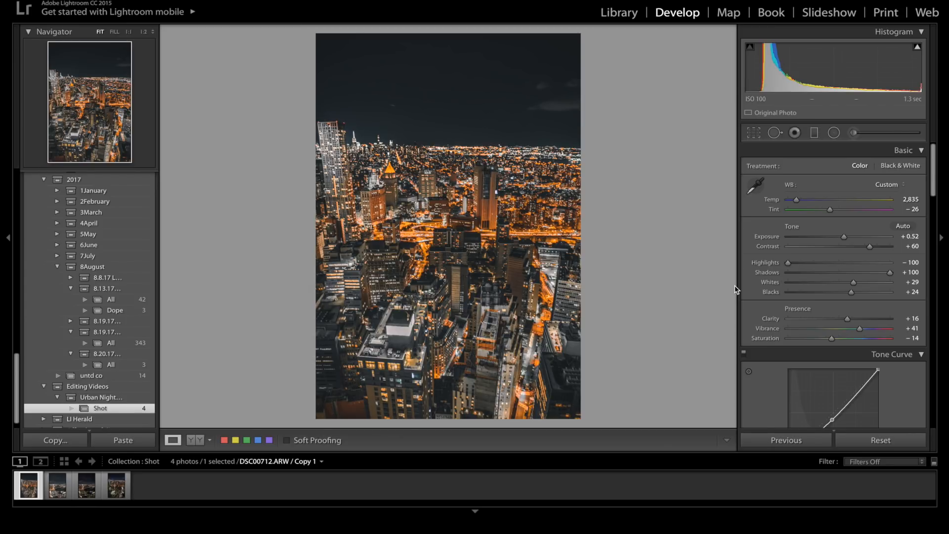
Step: Go to the unedited DSC00712.ARW photo and set its white balance to Temp 2,851 and Tint −26
key(Right)
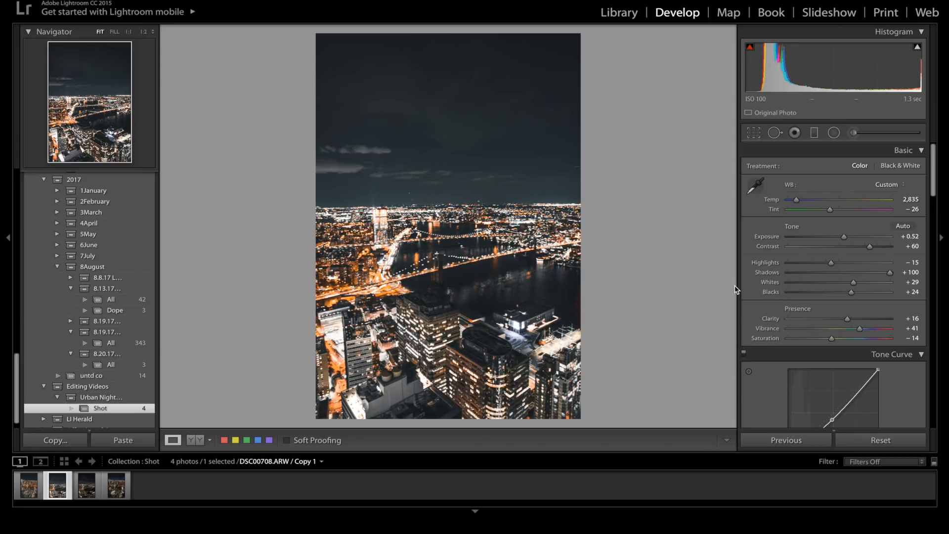
key(Right)
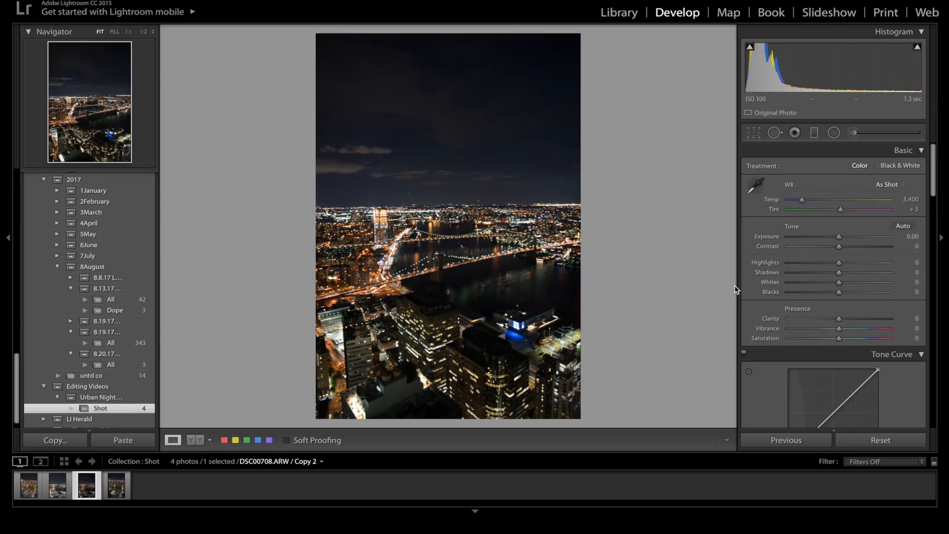
key(Right)
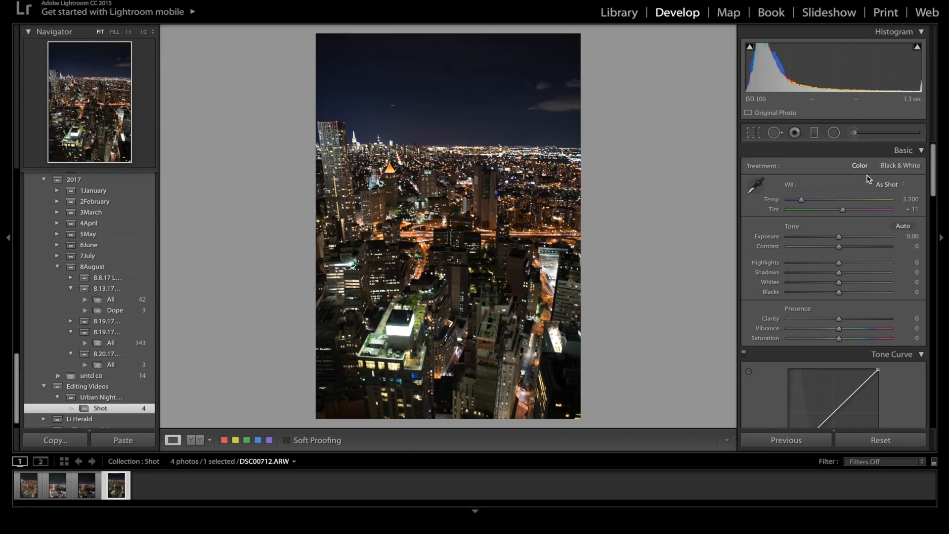
drag(798, 201, 792, 204)
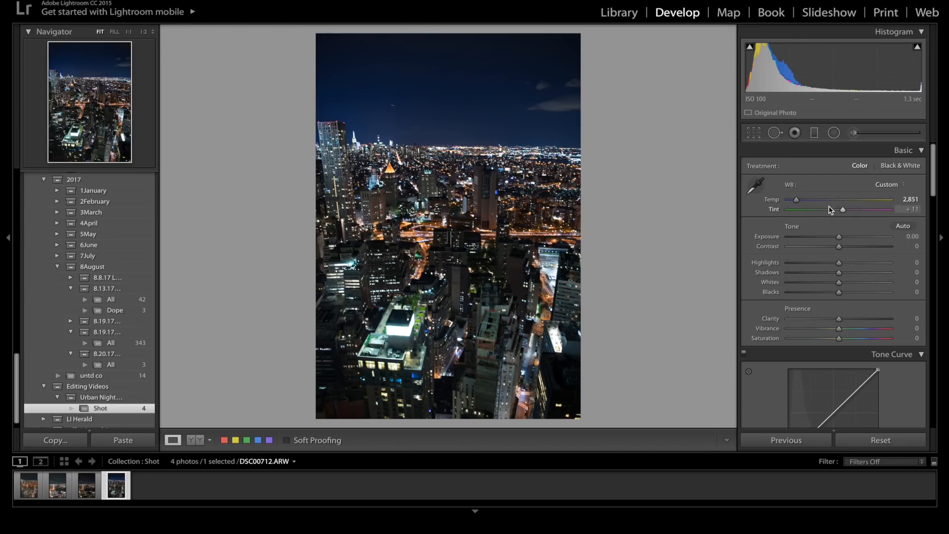
drag(833, 213, 831, 212)
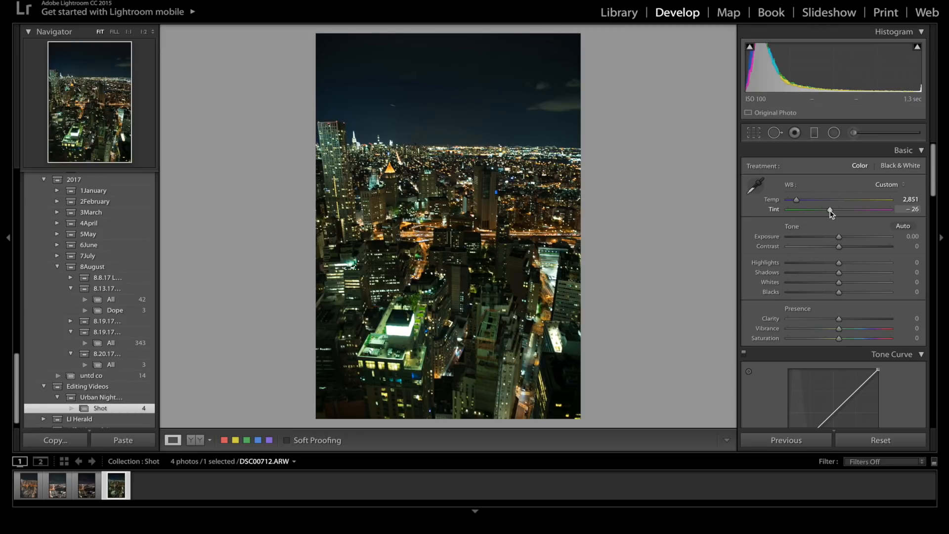
Step: Set the photo's Exposure to +0.52 and Contrast to +60
click(908, 236)
key(BackSpace)
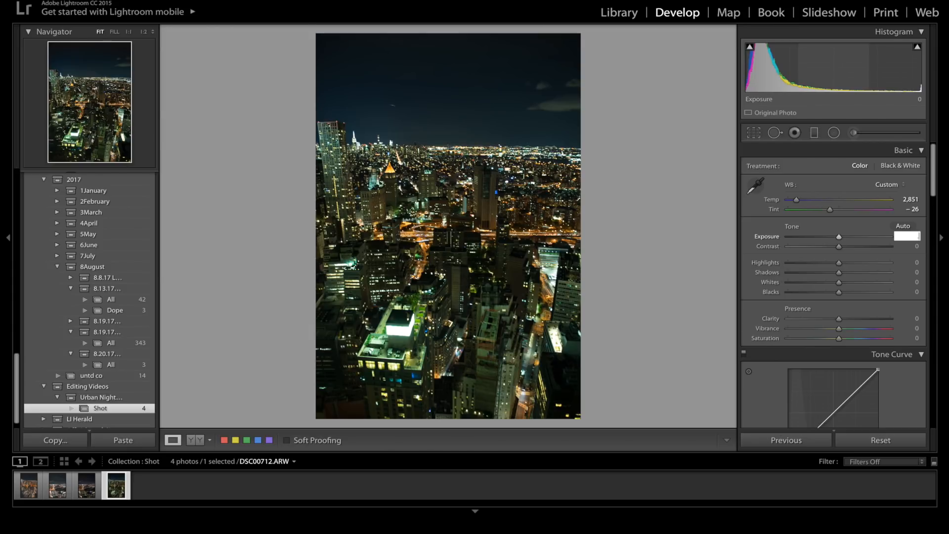
text(.52)
key(Return)
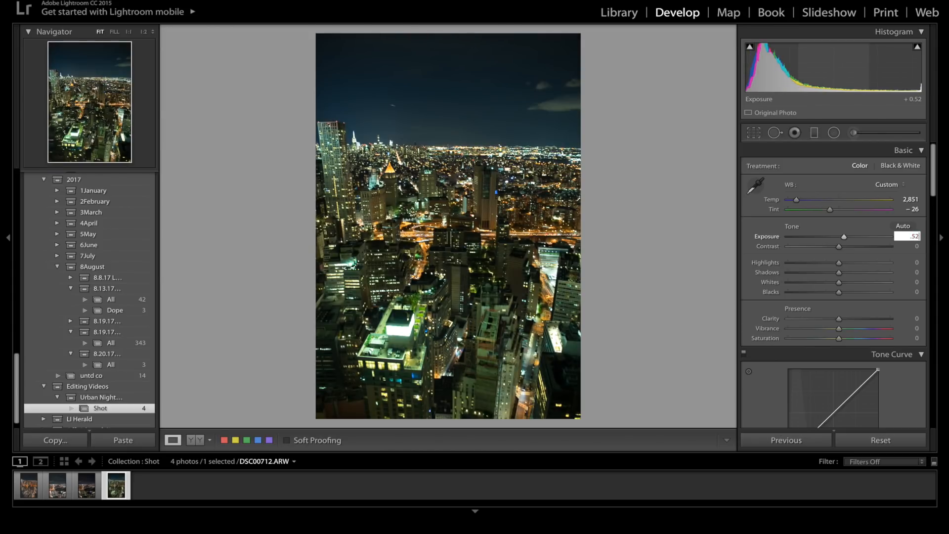
click(915, 245)
text(60)
key(Return)
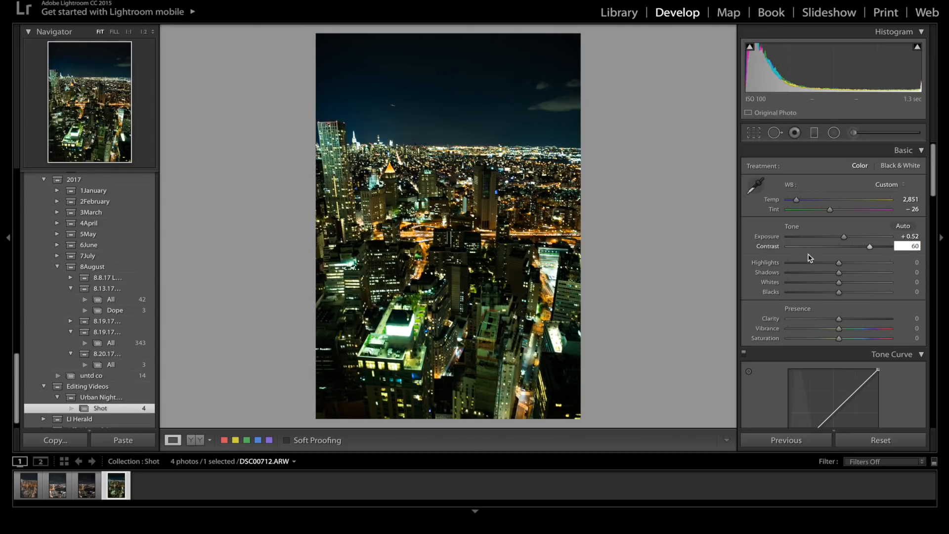
Step: Set the tone values to Highlights −100, Shadows +100, Whites +29 and Blacks +23
click(809, 262)
drag(809, 263, 694, 265)
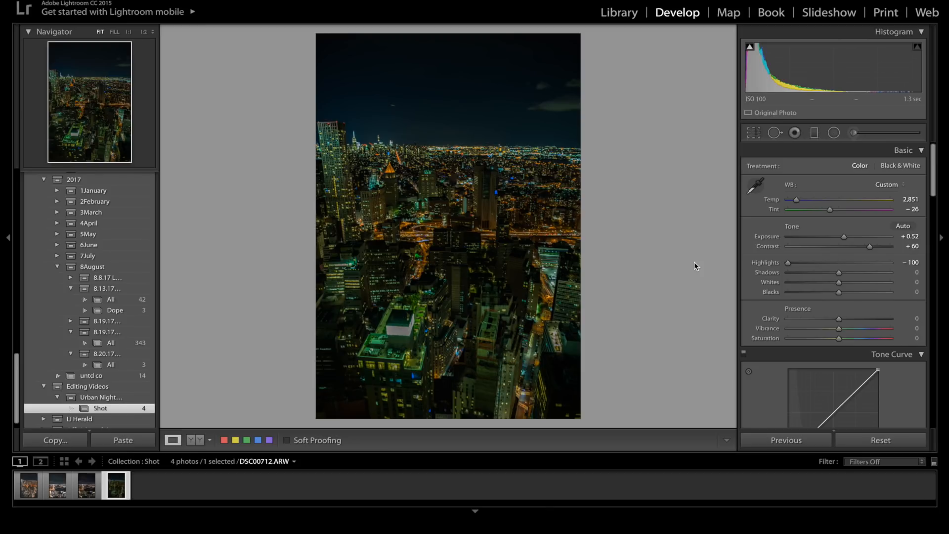
drag(839, 272, 938, 275)
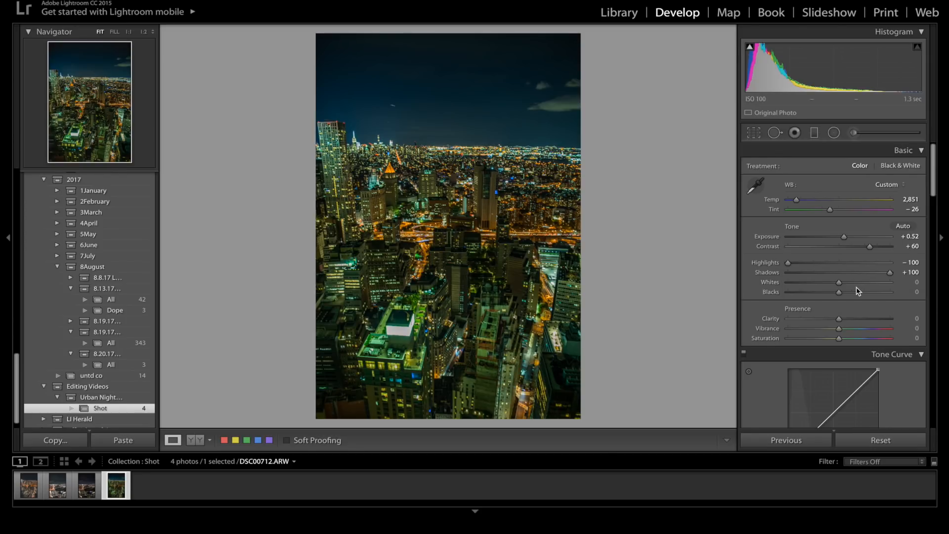
drag(839, 282, 855, 285)
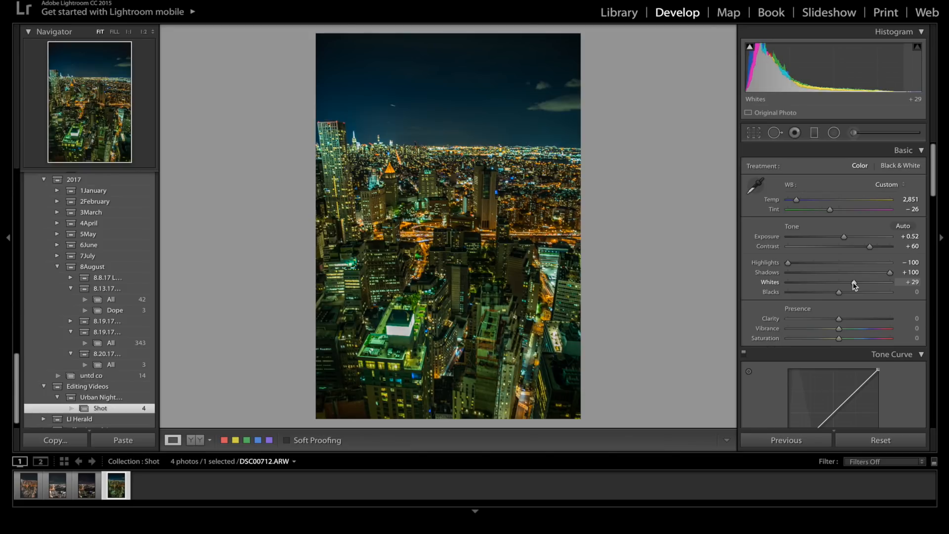
drag(844, 293, 851, 294)
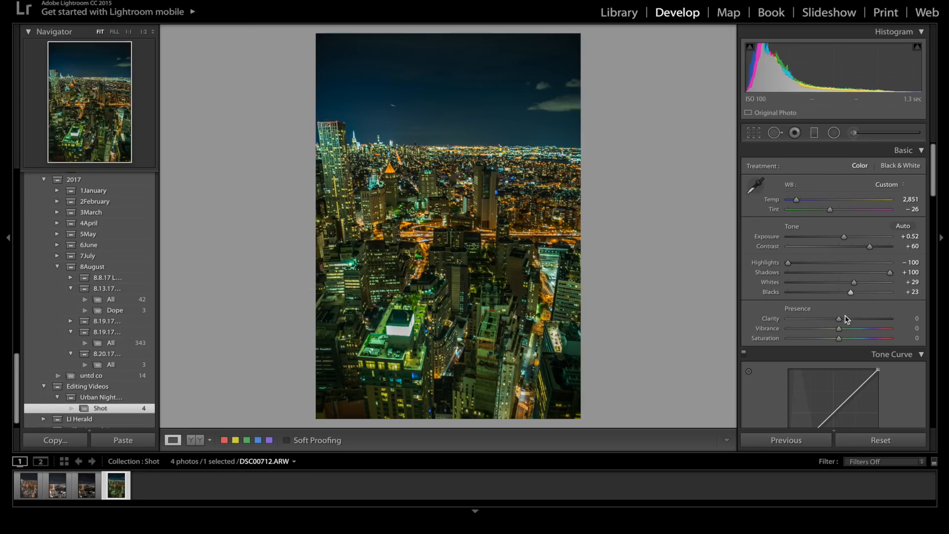
Step: Adjust the presence settings to Clarity +15, Vibrance +42 and Saturation −14
drag(843, 318, 846, 321)
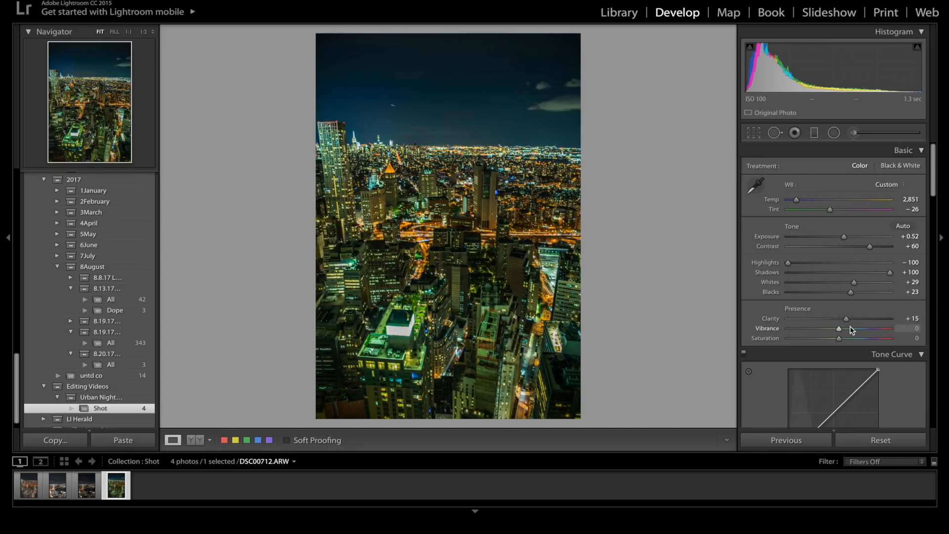
drag(850, 330, 832, 340)
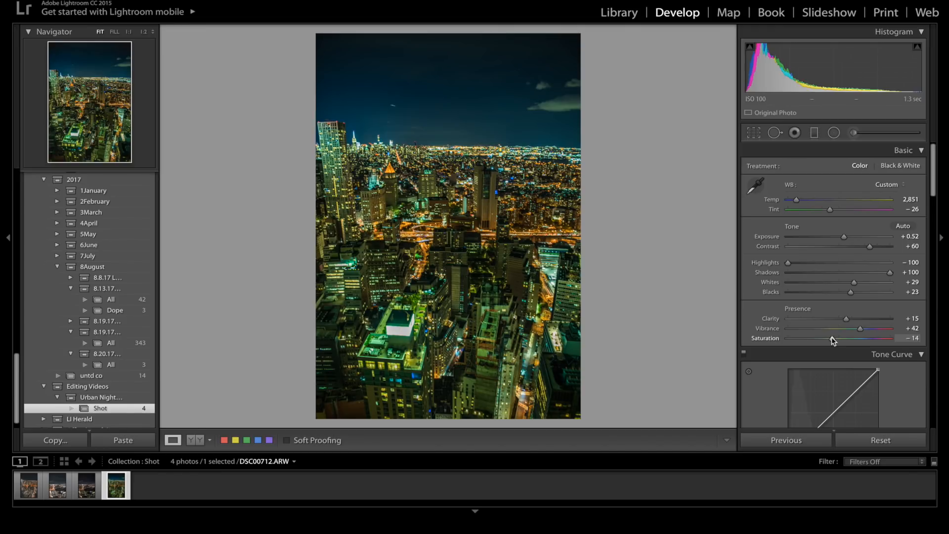
Step: Shape the RGB tone curve: lift the black point to about 2.4 / 7.8 %, pull the shadows to about 18.8 % and add a midpoint
scroll(832, 340, down, 5)
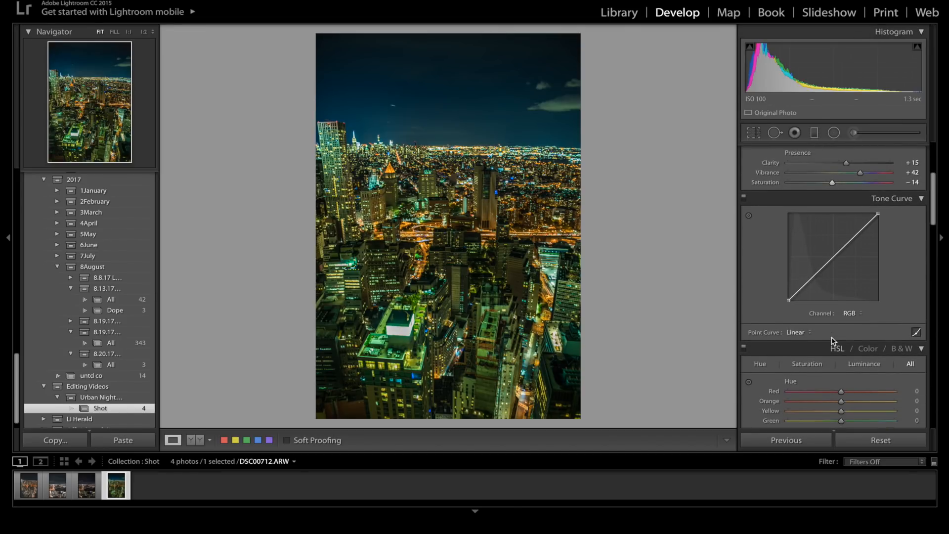
drag(788, 300, 790, 294)
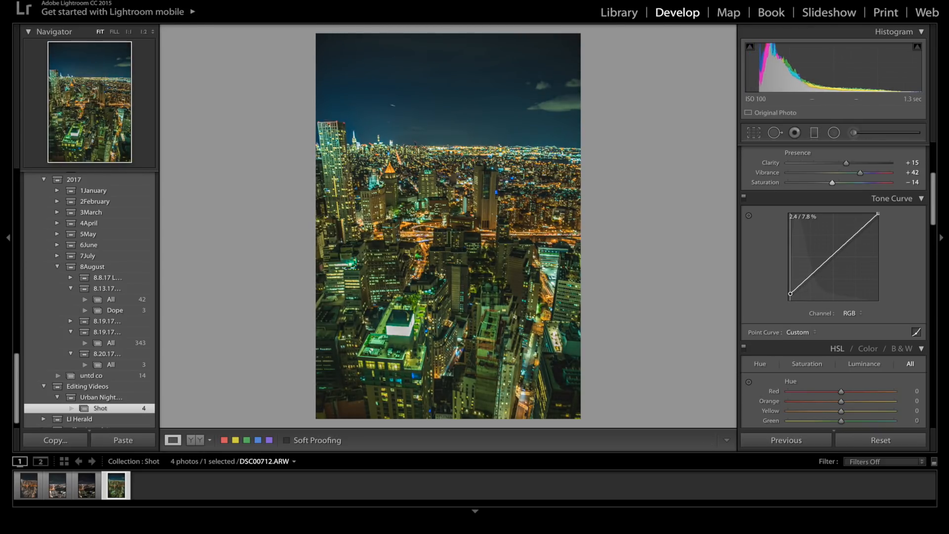
click(801, 285)
drag(800, 286, 805, 285)
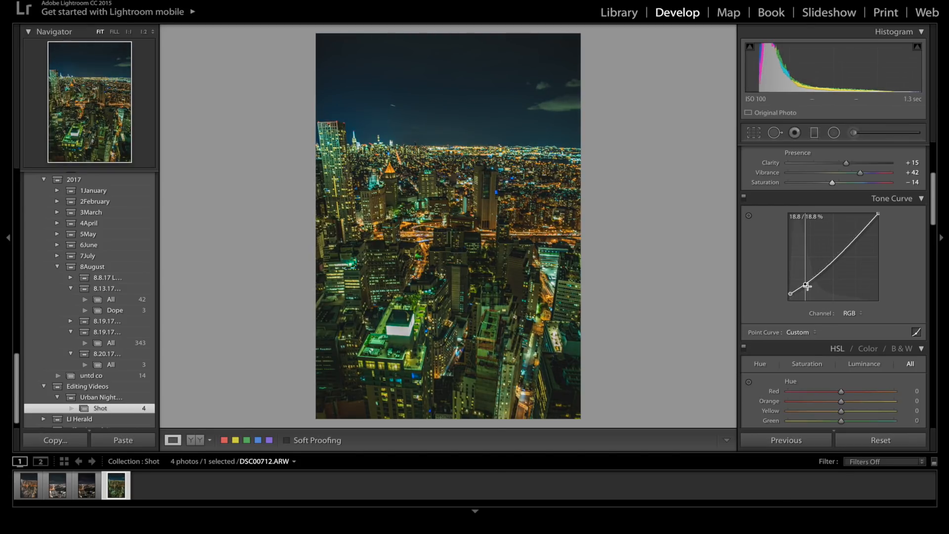
drag(833, 264, 832, 259)
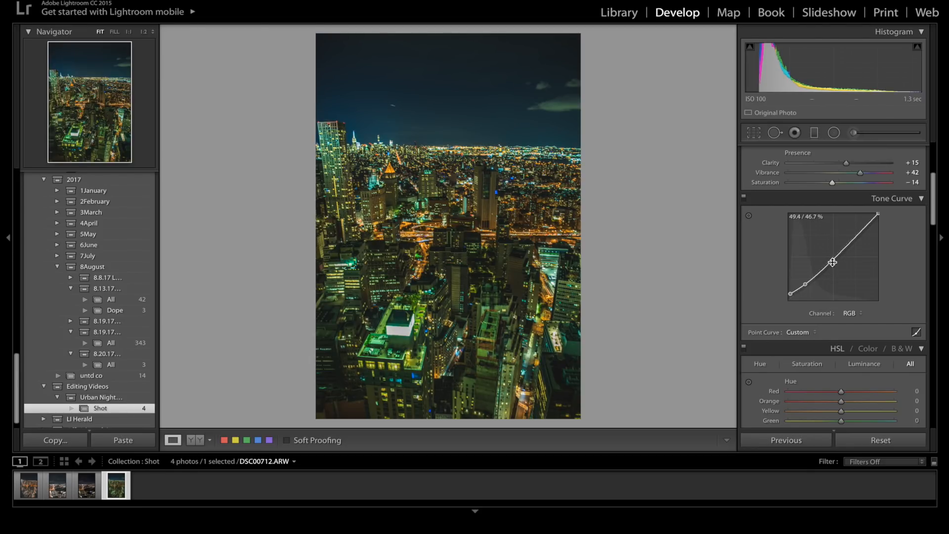
drag(805, 285, 805, 285)
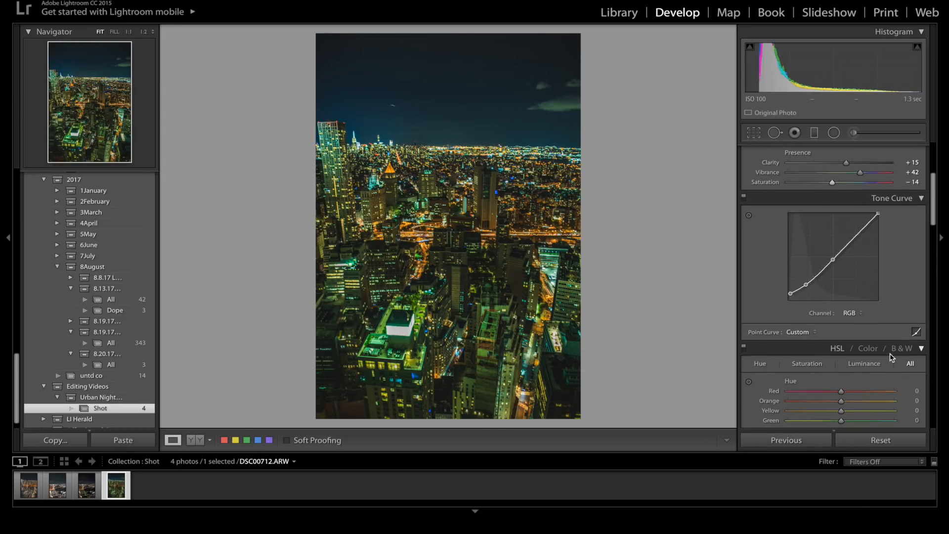
Step: Shift the HSL hues to Orange +10 and Yellow, Green and Aqua −100
scroll(889, 354, down, 10)
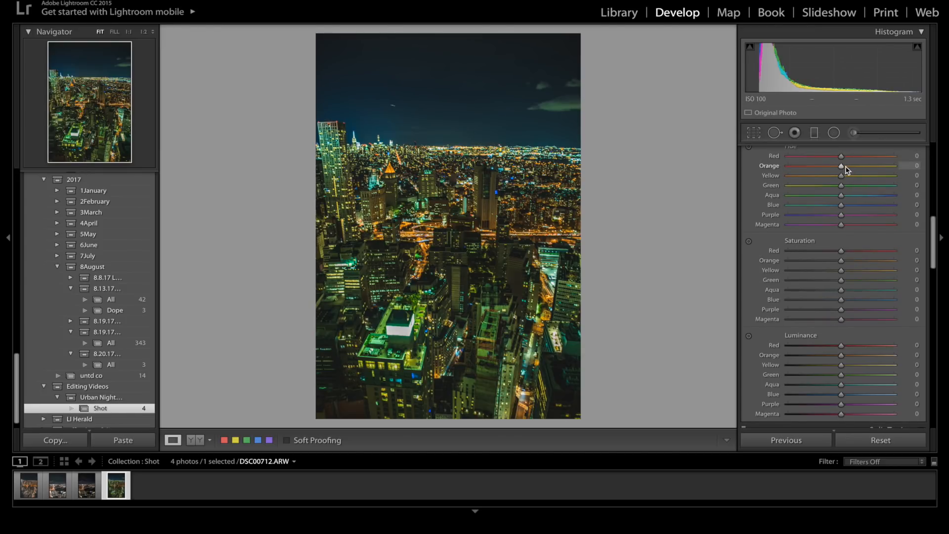
drag(846, 169, 847, 169)
drag(805, 176, 733, 178)
drag(801, 186, 704, 189)
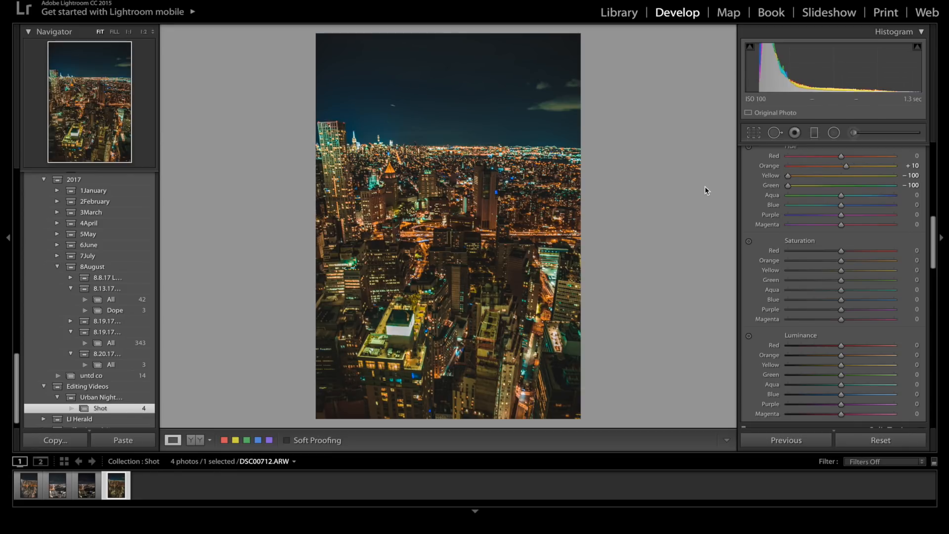
click(792, 198)
drag(791, 199, 722, 194)
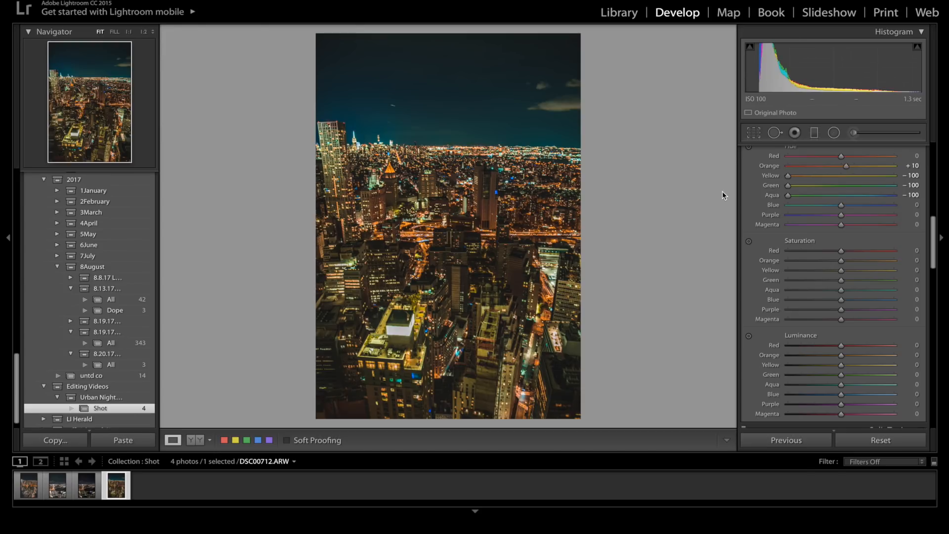
Step: Set HSL saturation to Red +31, Orange +70, Yellow +75, Green −100, and Aqua, Blue, Purple and Magenta −76
scroll(815, 290, down, 1)
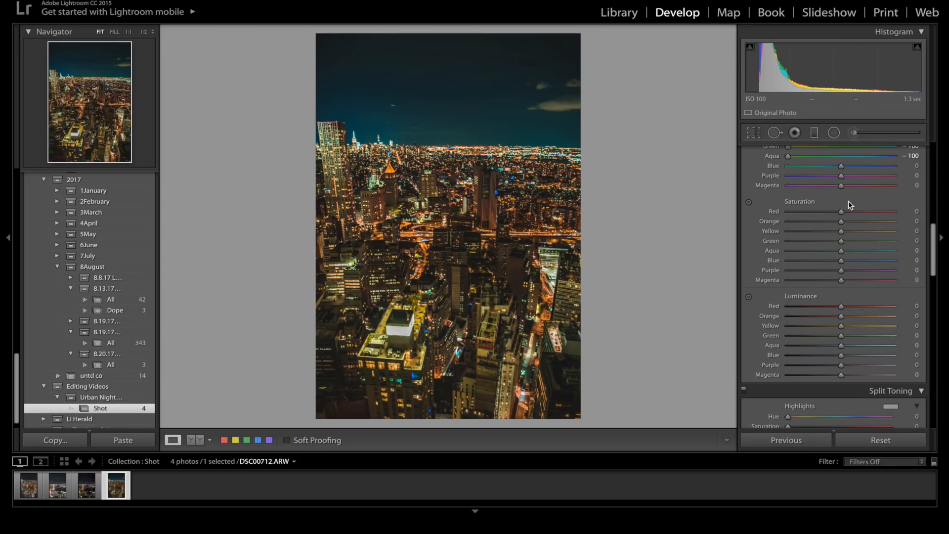
drag(848, 210, 728, 241)
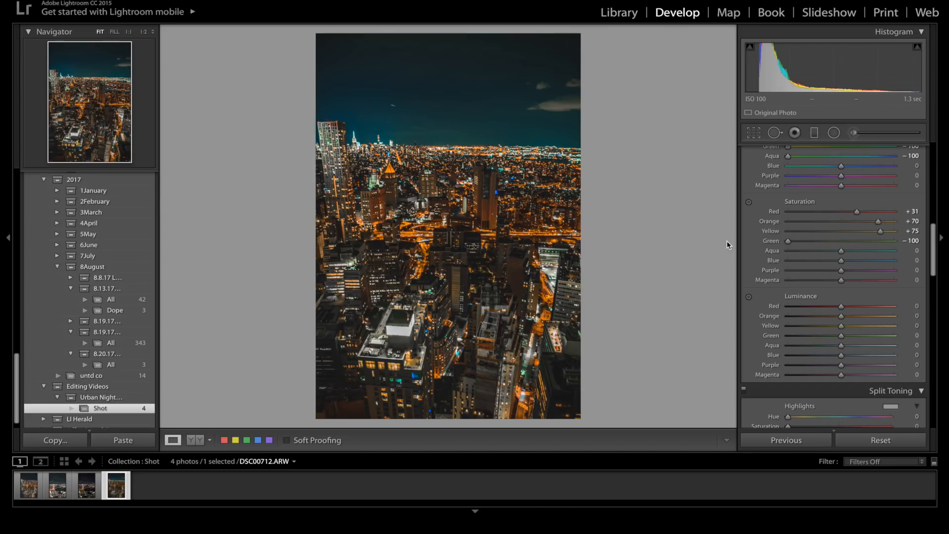
click(800, 252)
click(801, 260)
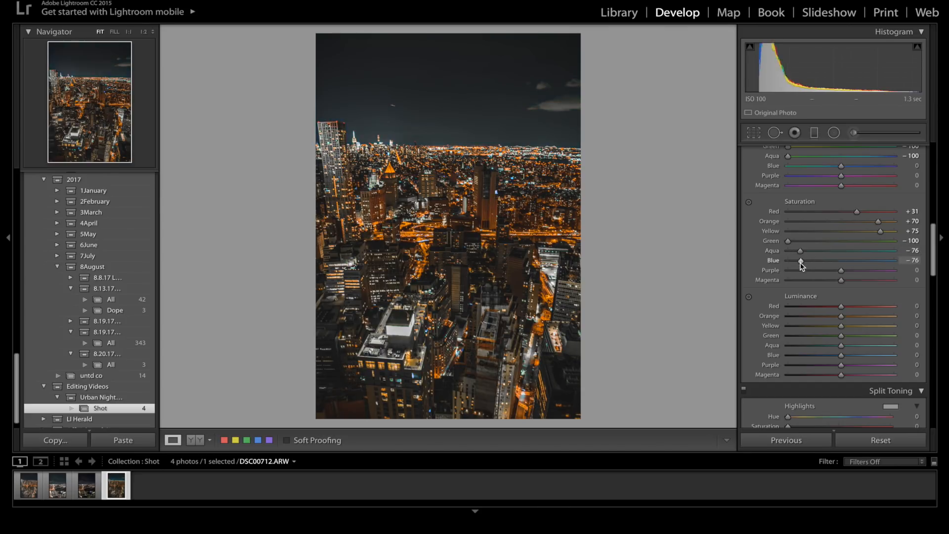
click(801, 270)
click(800, 280)
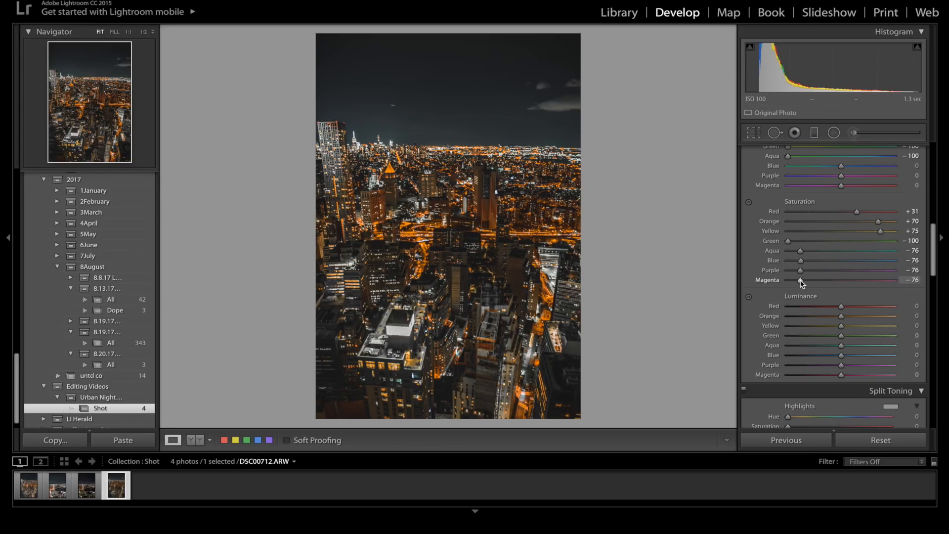
Step: Set HSL luminance to Red +24, Orange +65, Yellow +63 and Blue +36
scroll(801, 283, down, 3)
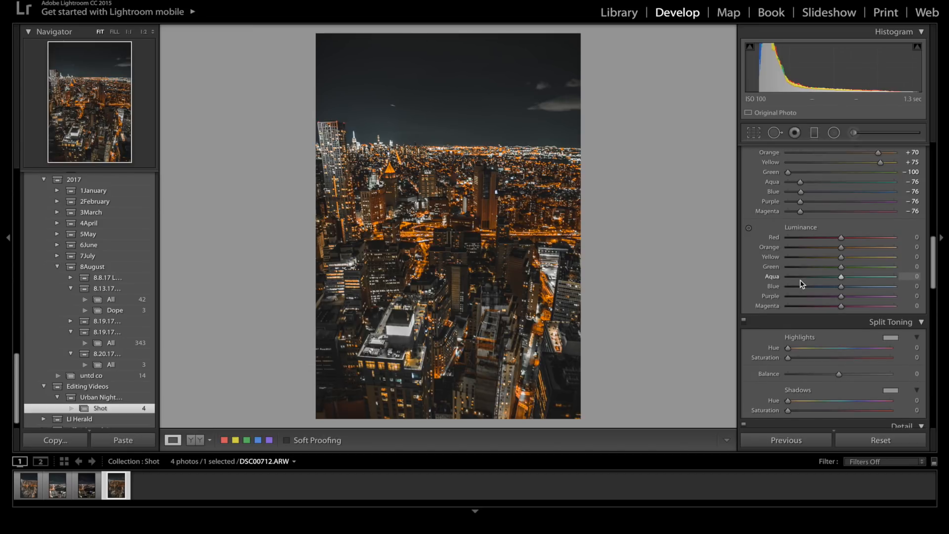
click(849, 237)
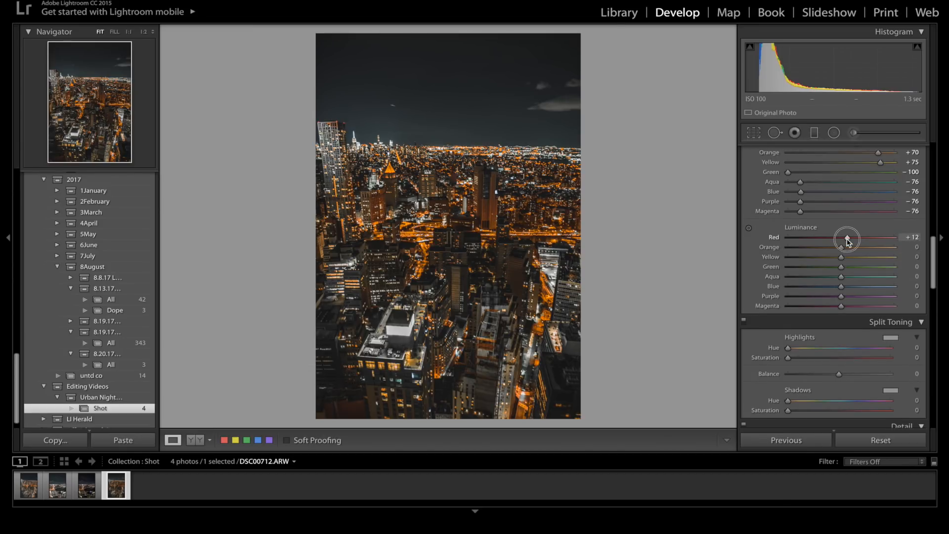
drag(849, 241, 874, 257)
click(875, 257)
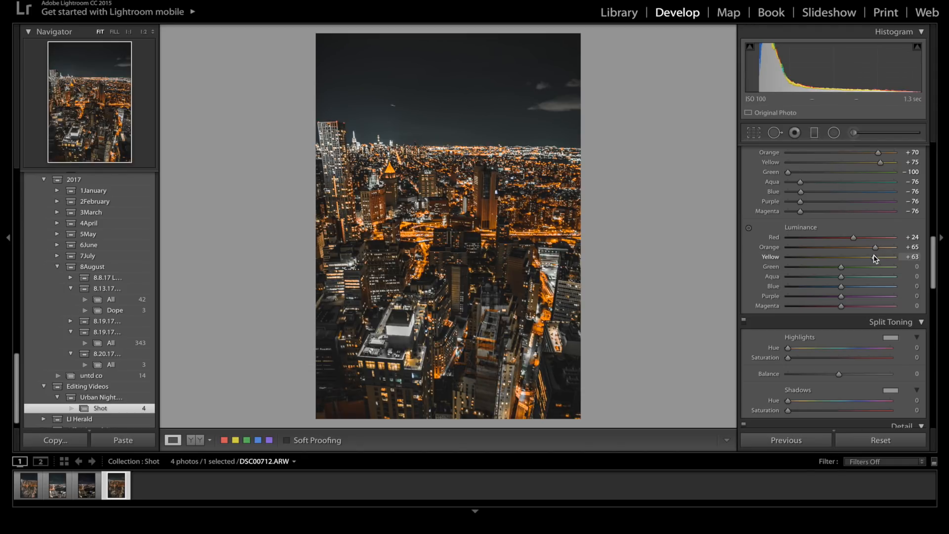
drag(855, 285, 860, 287)
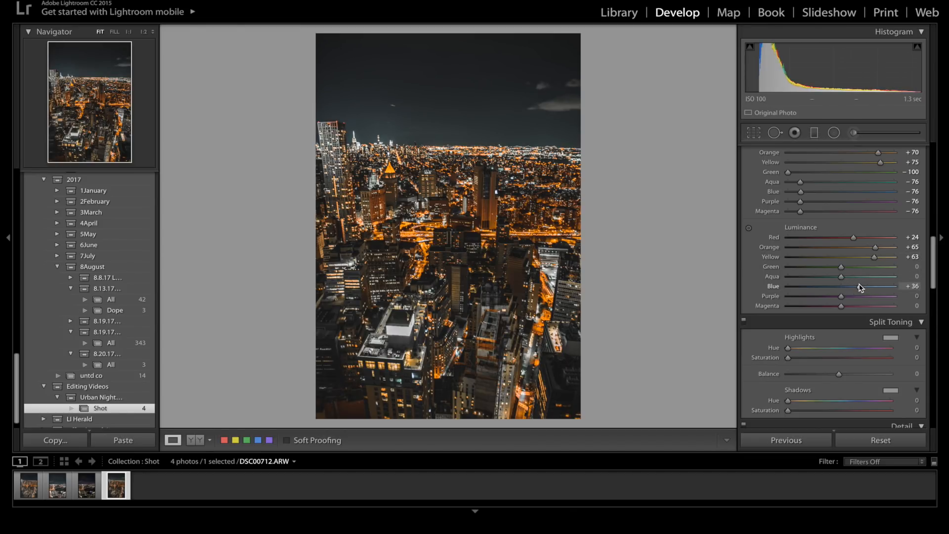
Step: Split-tone the highlights with hue 22 and saturation 10, and the shadows with hue 219 and saturation 9
scroll(860, 287, down, 5)
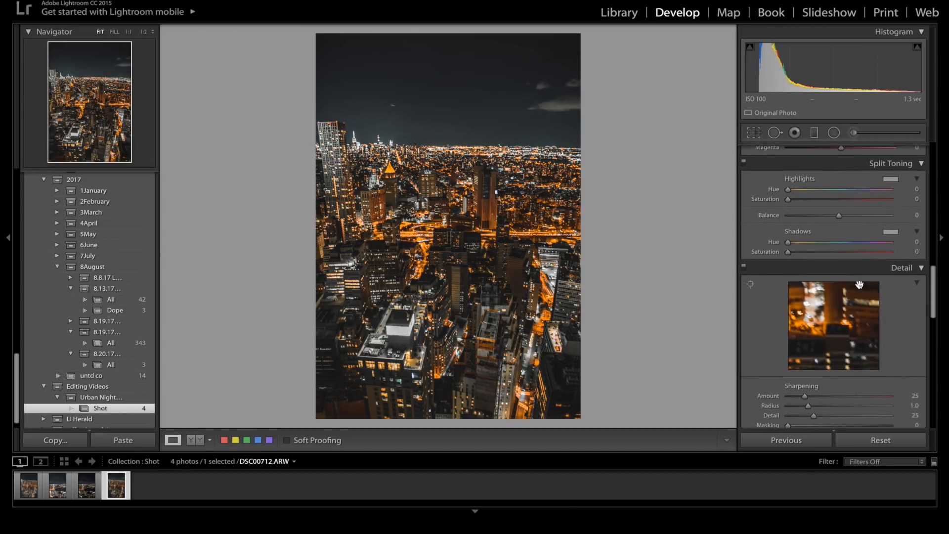
click(891, 185)
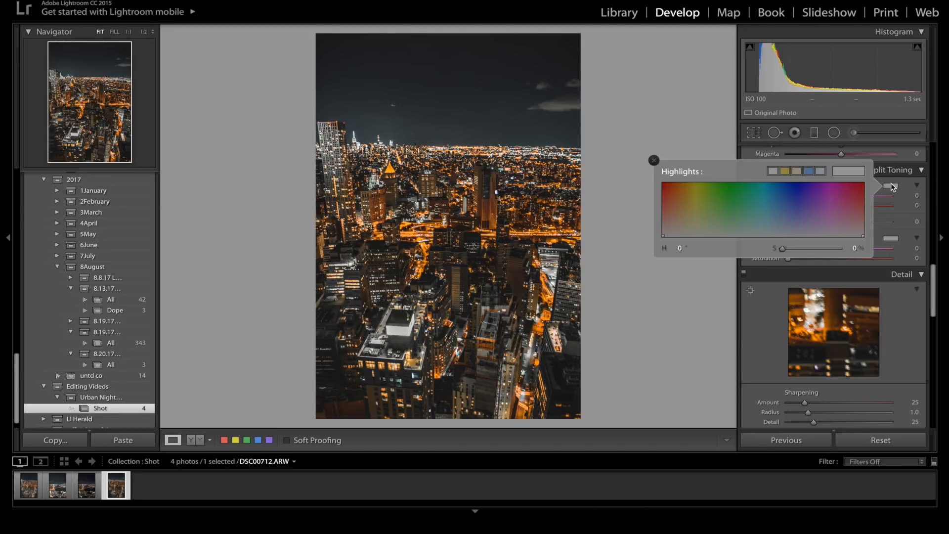
click(679, 224)
drag(679, 224, 674, 231)
click(892, 238)
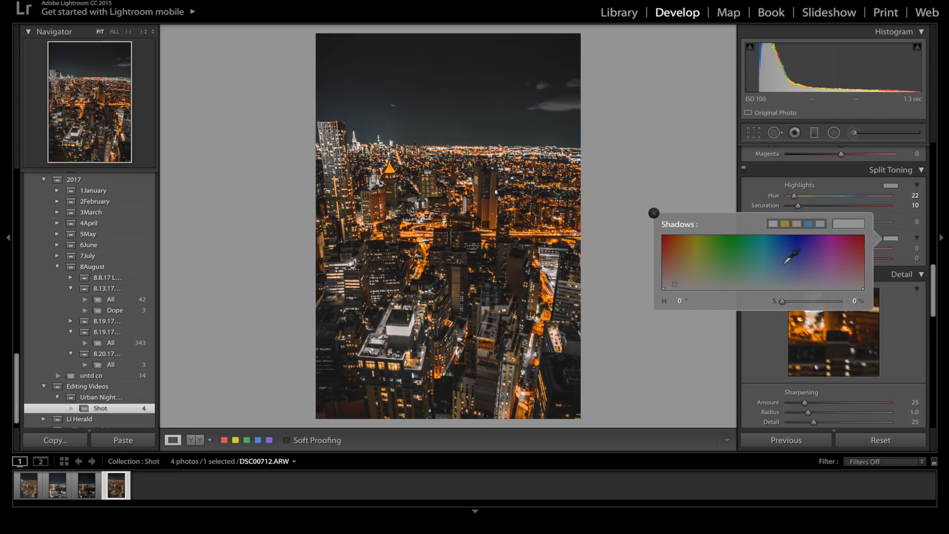
drag(803, 267, 784, 285)
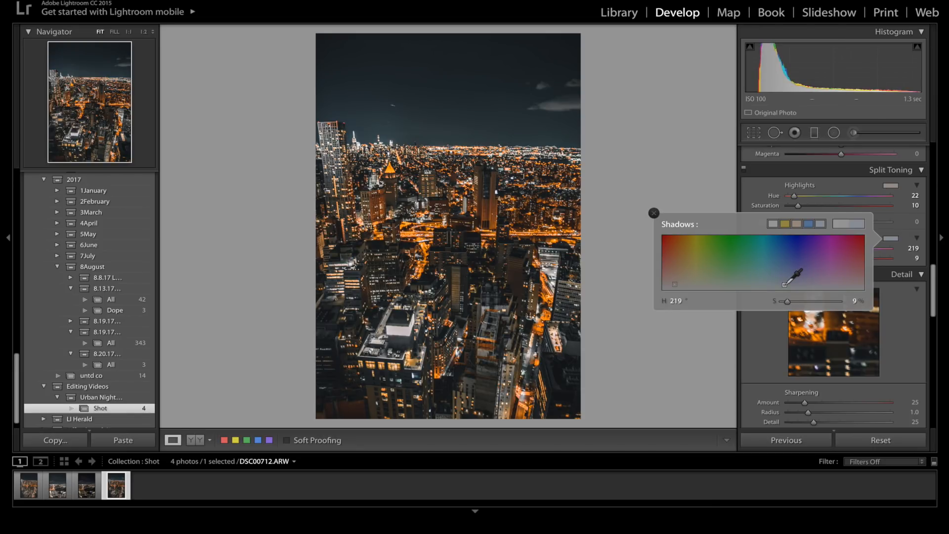
click(886, 237)
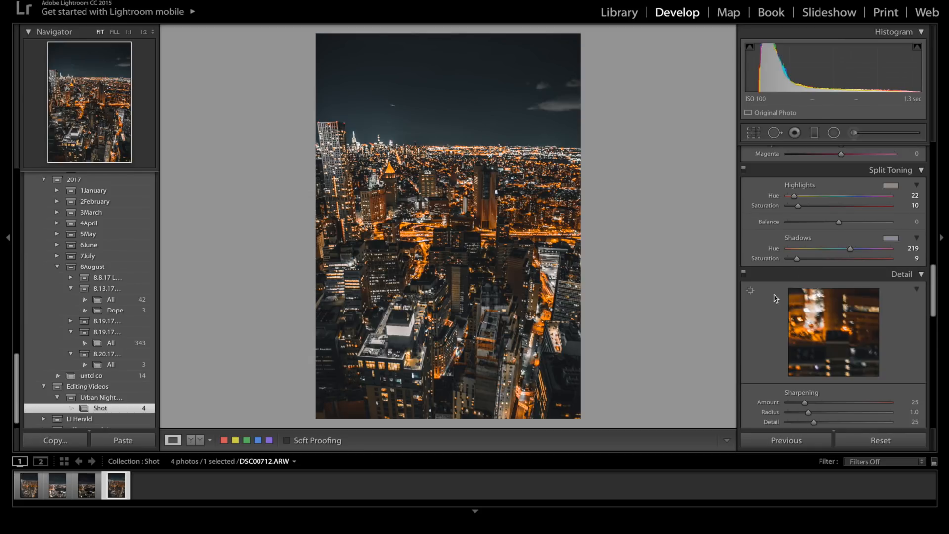
Step: Start an adjustment brush mask at size 20 and paint across the buildings just below the horizon
scroll(772, 294, down, 3)
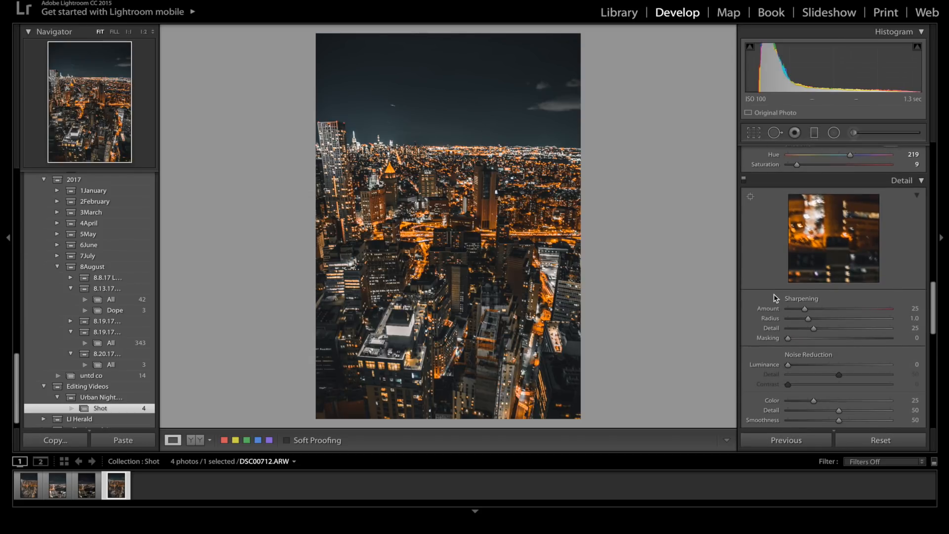
scroll(773, 294, down, 7)
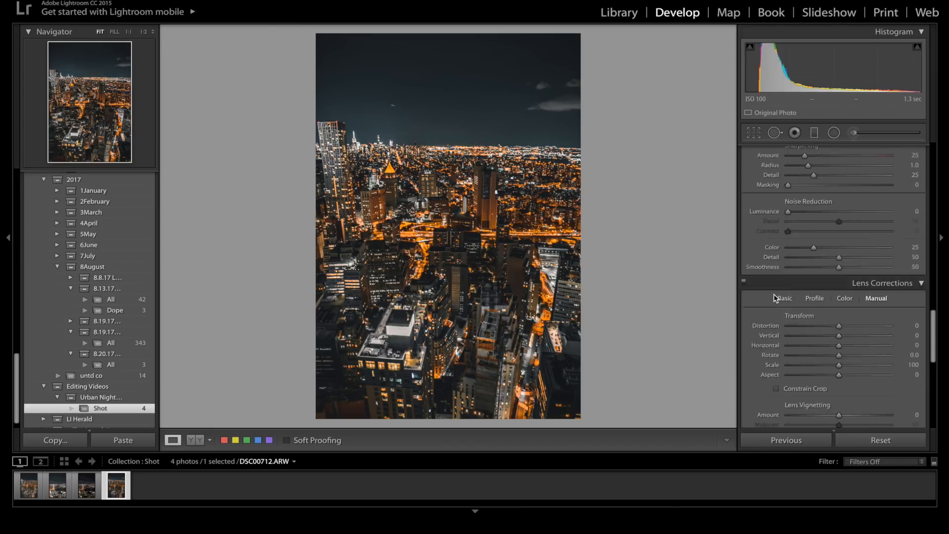
scroll(773, 294, down, 1)
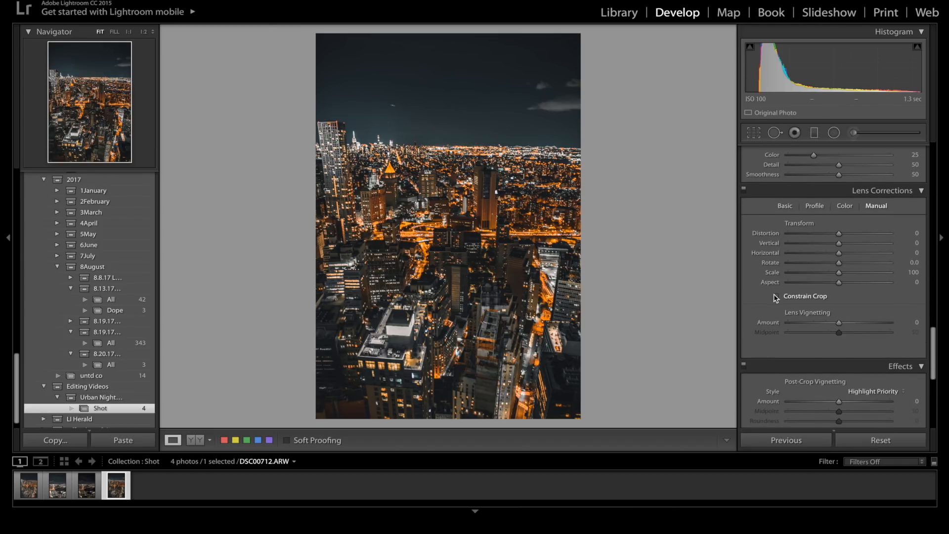
scroll(805, 326, down, 5)
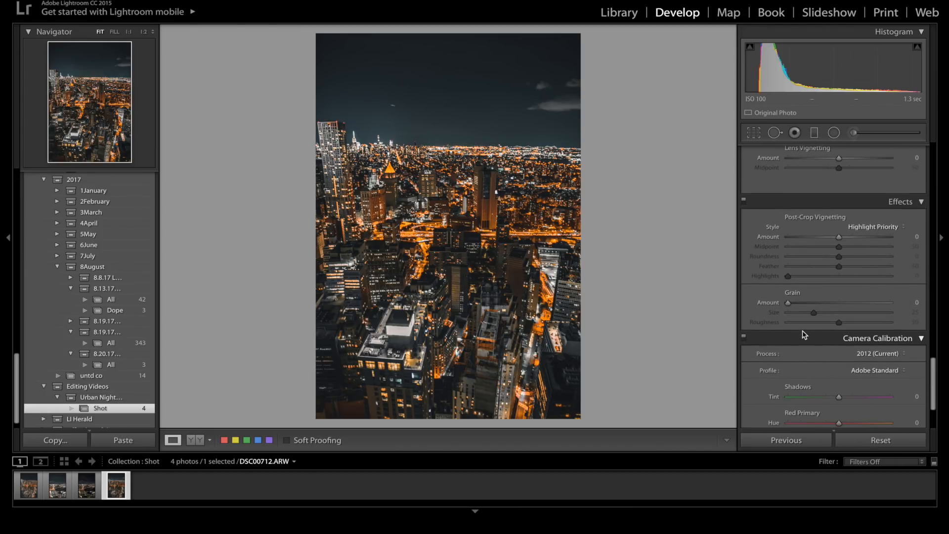
scroll(820, 277, up, 15)
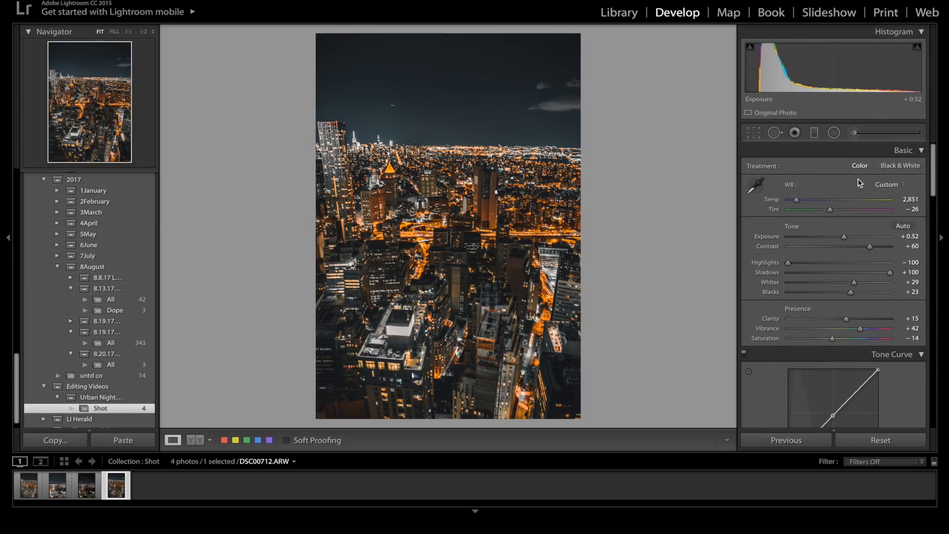
click(854, 135)
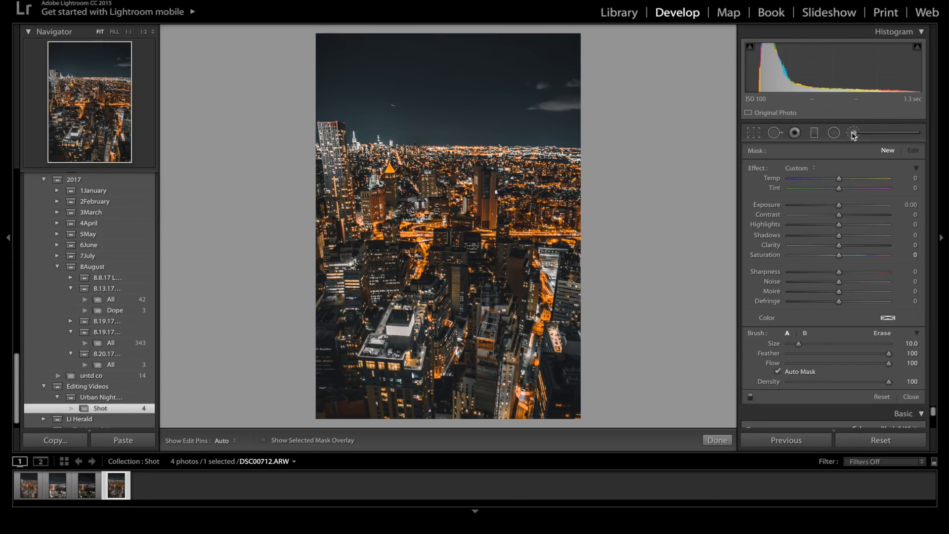
scroll(447, 270, up, 3)
key(h)
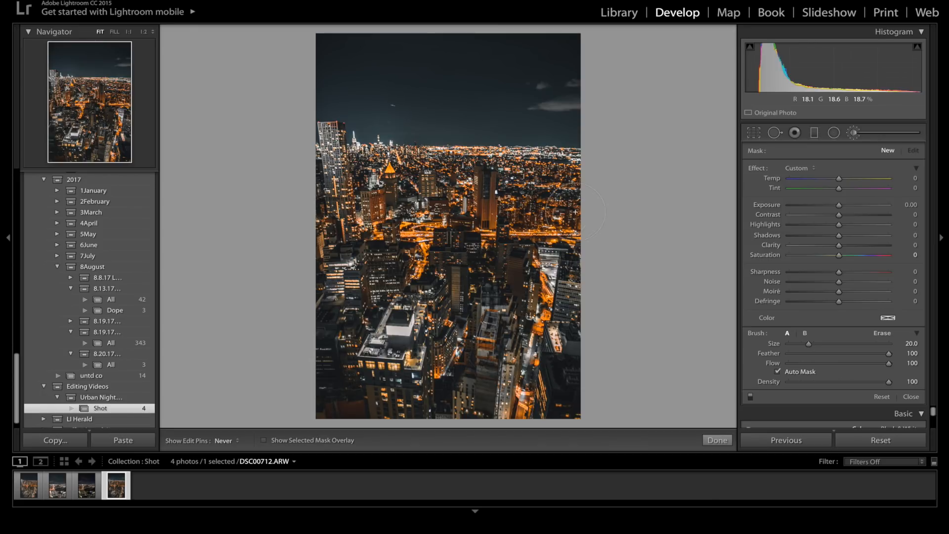
mouse_move(572, 179)
mouse_down()
mouse_move(449, 178)
mouse_move(380, 165)
mouse_move(341, 179)
mouse_up()
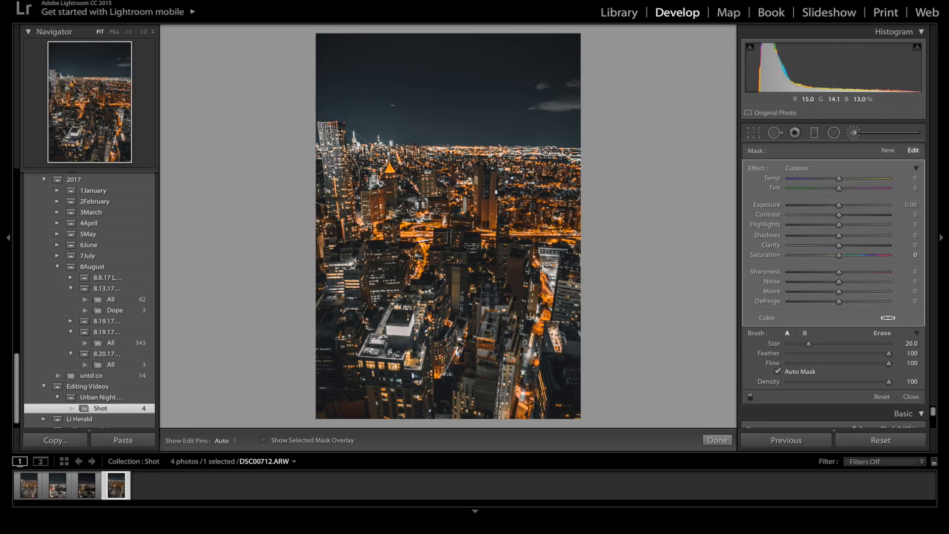
Step: Reduce the brush size and extend the mask over the tall tower's upper part and the distant skyline beside it
scroll(333, 149, down, 2)
scroll(333, 148, down, 6)
mouse_move(331, 146)
mouse_down()
mouse_move(343, 129)
mouse_move(349, 158)
mouse_up()
scroll(414, 341, down, 2)
drag(355, 142, 399, 147)
Step: Enlarge the brush to size 17 and paint the mask over the foreground buildings in the lower part of the photo
scroll(373, 246, up, 5)
scroll(373, 247, up, 3)
mouse_move(375, 296)
mouse_down()
mouse_move(339, 334)
mouse_move(501, 398)
mouse_move(431, 310)
mouse_move(430, 364)
mouse_up()
mouse_move(416, 341)
mouse_move(327, 323)
mouse_down()
mouse_move(275, 434)
mouse_move(300, 394)
mouse_move(272, 368)
mouse_move(301, 381)
mouse_up()
mouse_move(414, 342)
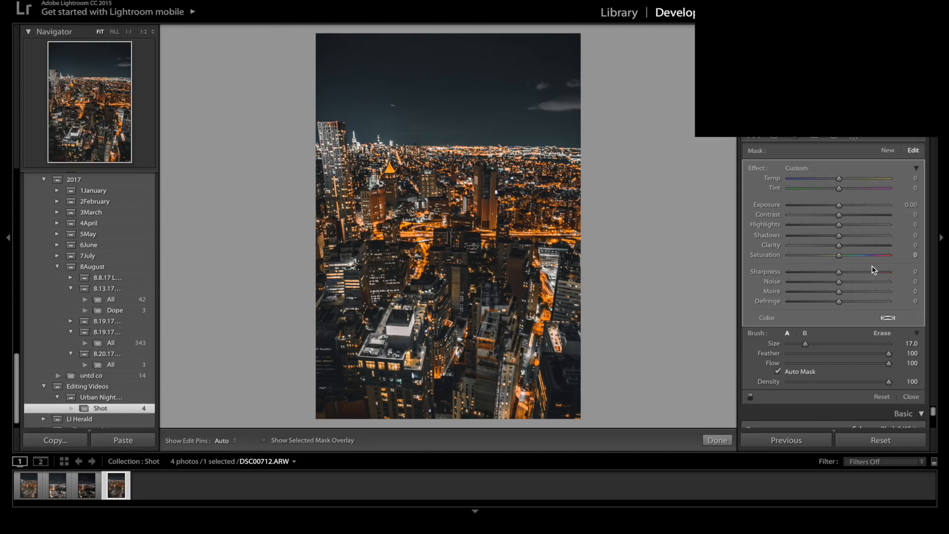
key(XF86AudioMute)
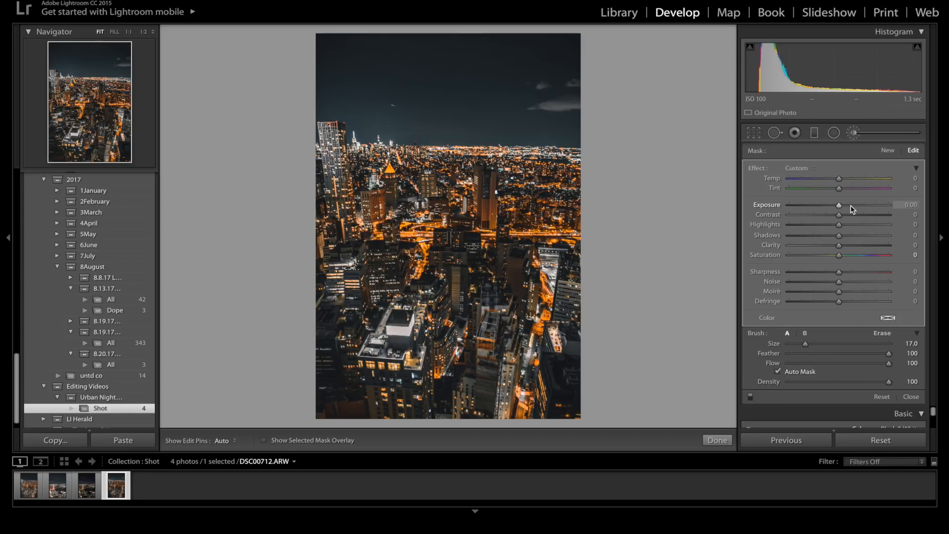
Step: Set the city mask's exposure to 0.26 and its contrast to −100
click(905, 205)
text(.26)
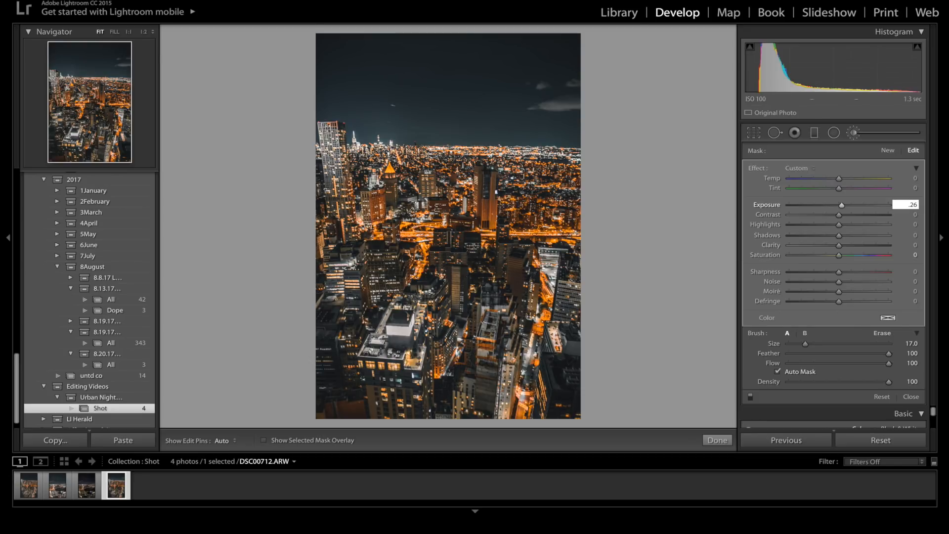
drag(813, 213, 807, 213)
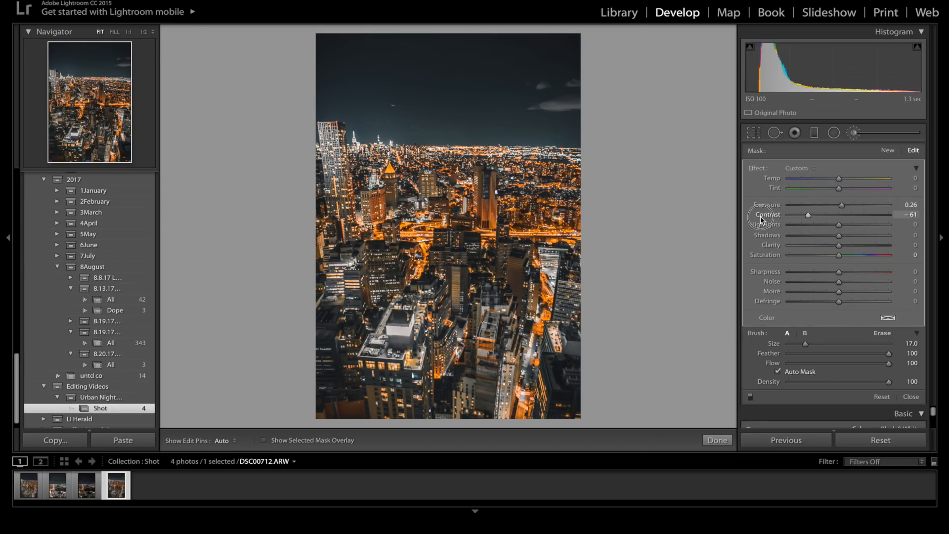
drag(745, 217, 744, 217)
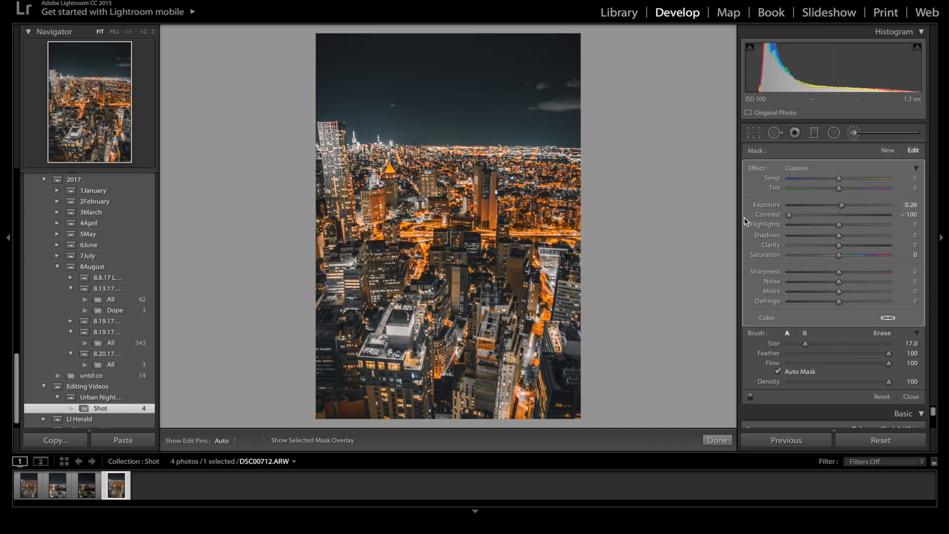
Step: Set the city mask's highlights to −7, shadows to 7 and clarity to 15
click(910, 224)
key(Return)
click(909, 235)
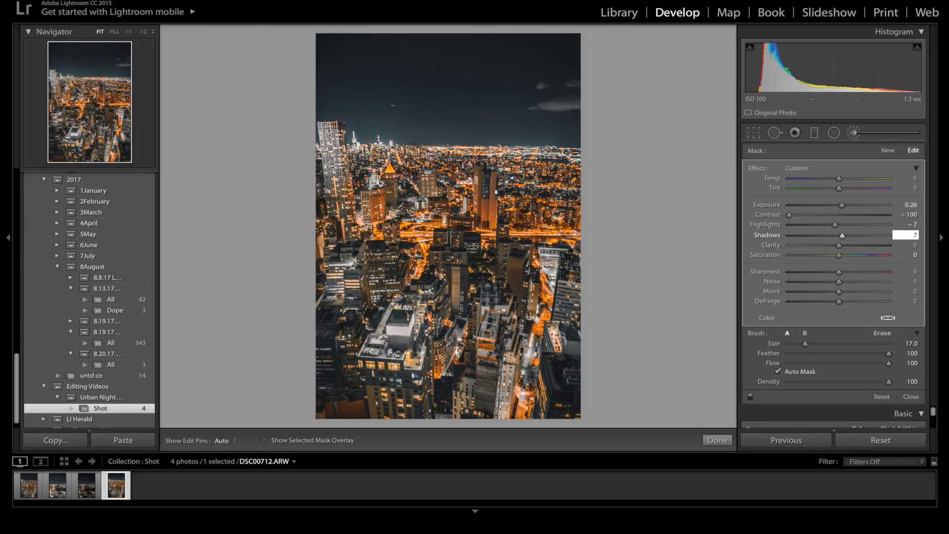
text(7)
key(Tab)
text(15)
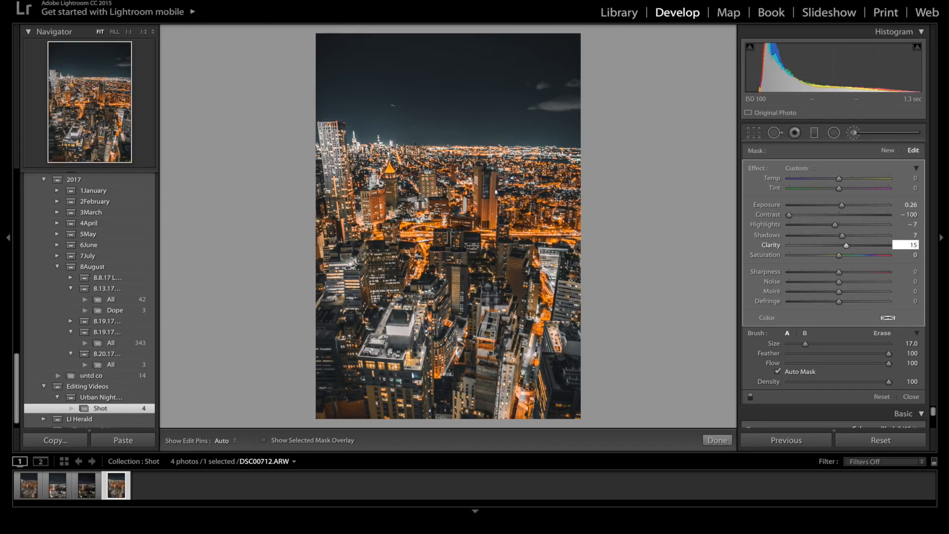
key(Return)
Step: Erase the city mask from the sky along the skyline with an eraser brush of size 5 to 6
key(h)
key(alt)
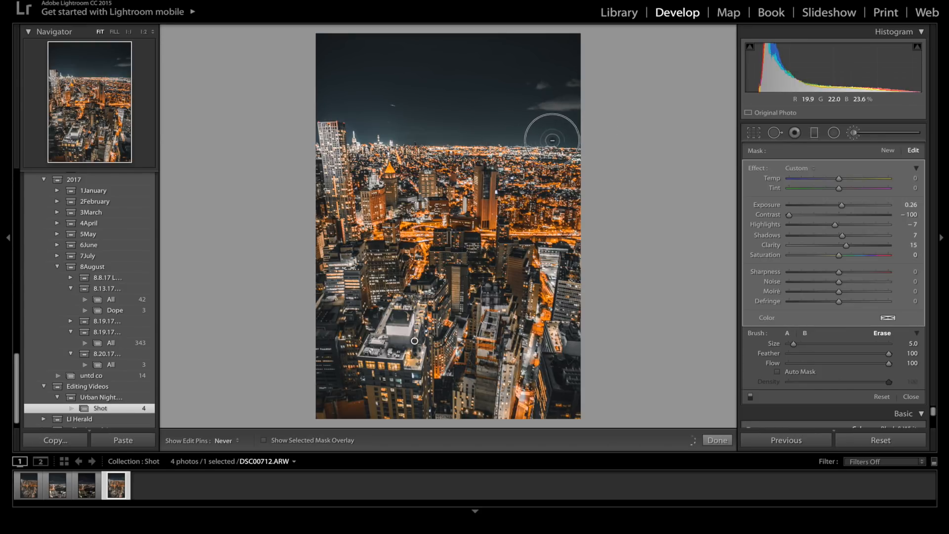
key(h)
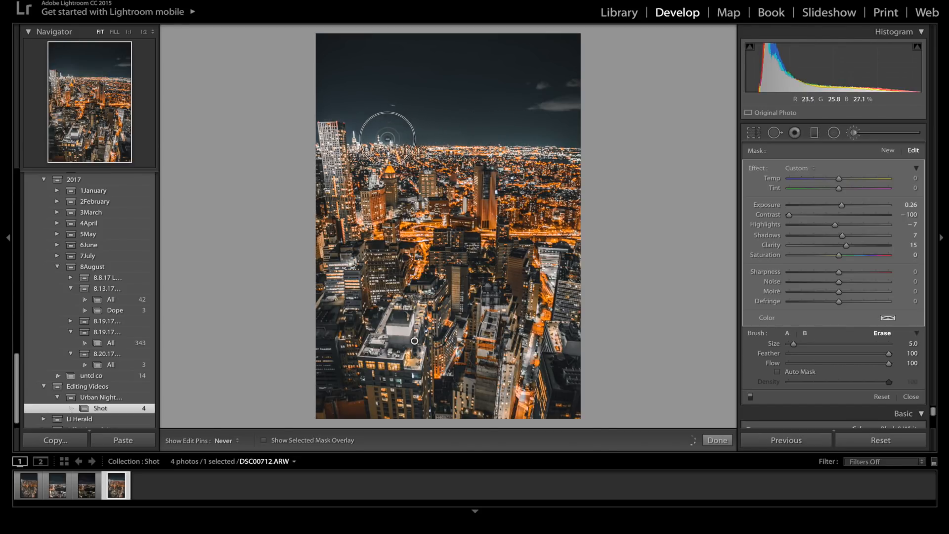
key(h)
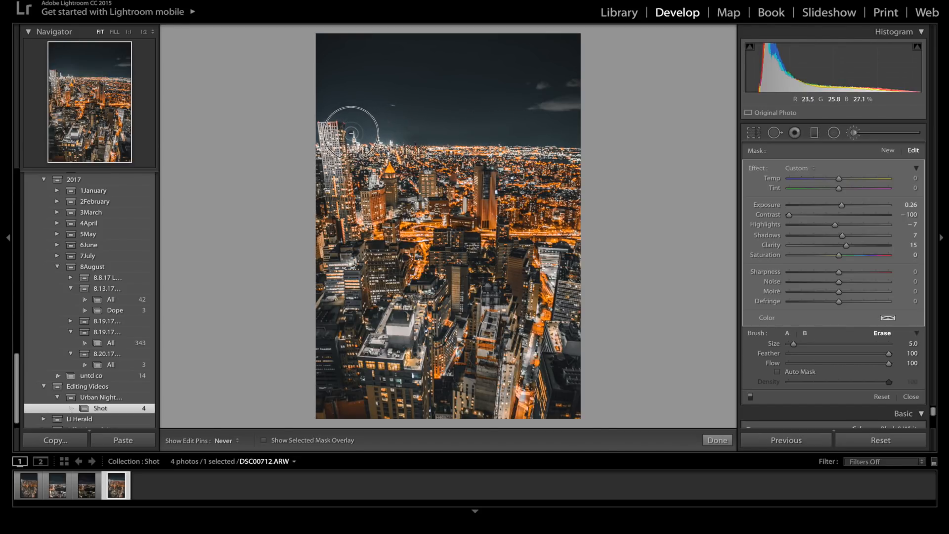
drag(361, 121, 350, 121)
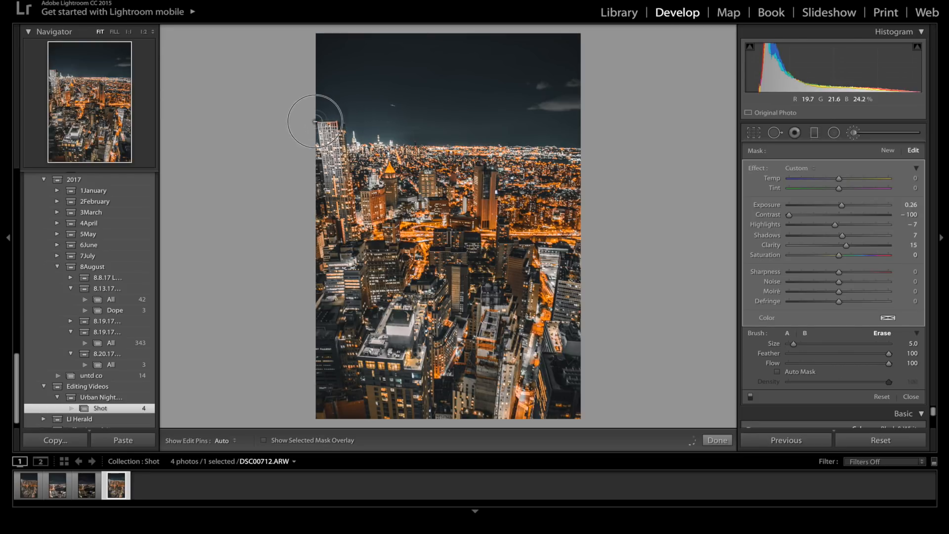
key(h)
key(bracketright)
key(h)
mouse_move(381, 127)
mouse_down()
mouse_move(403, 120)
mouse_move(526, 140)
mouse_up()
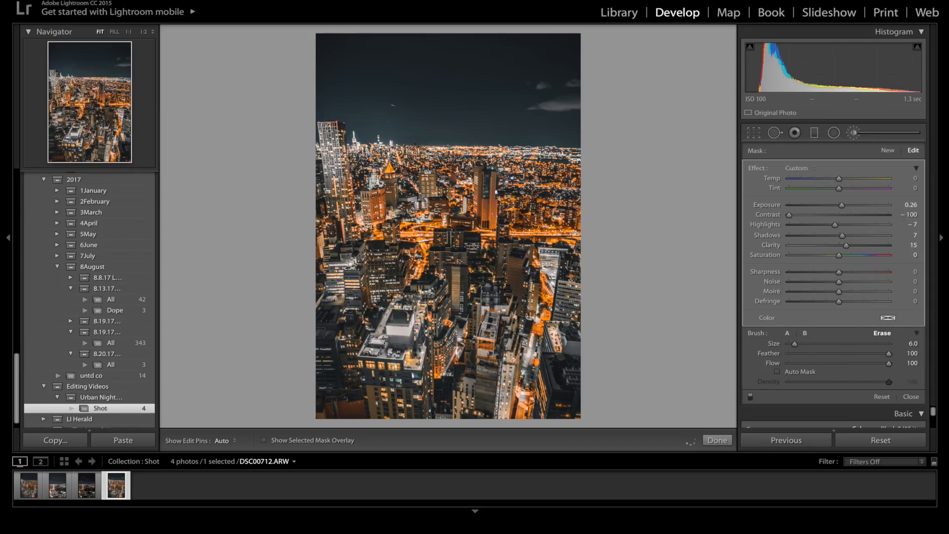
key(h)
Step: Paint the top of the tall tower back into the city mask with a size 4 brush
click(788, 334)
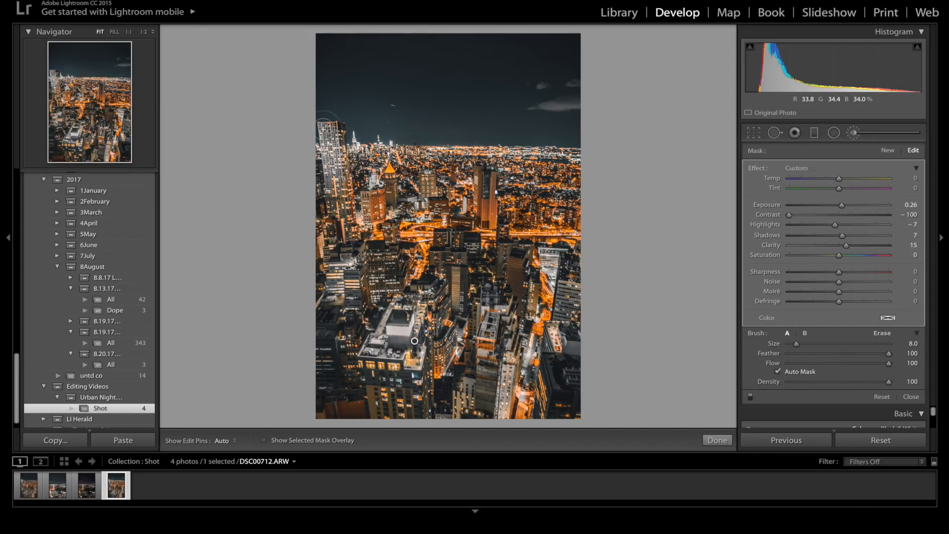
scroll(325, 134, down, 3)
key(h)
drag(327, 127, 336, 161)
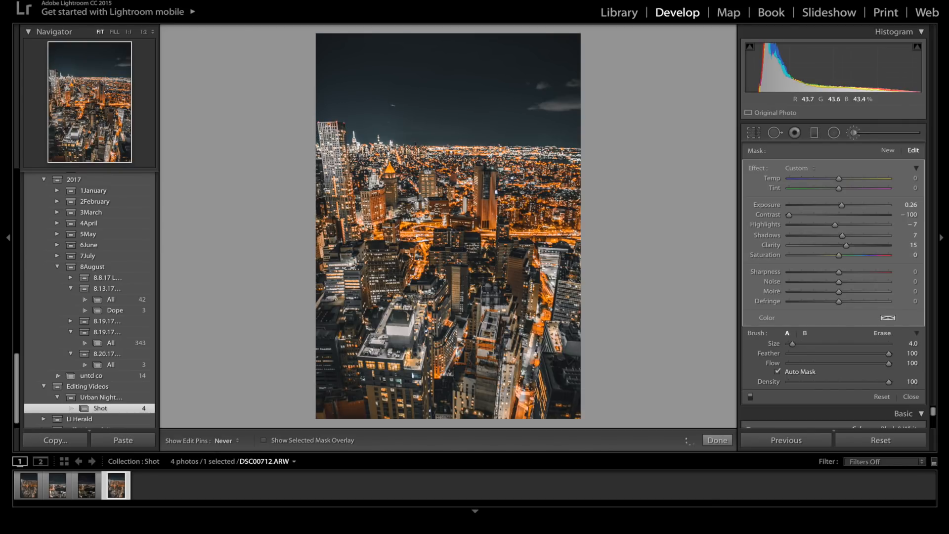
key(h)
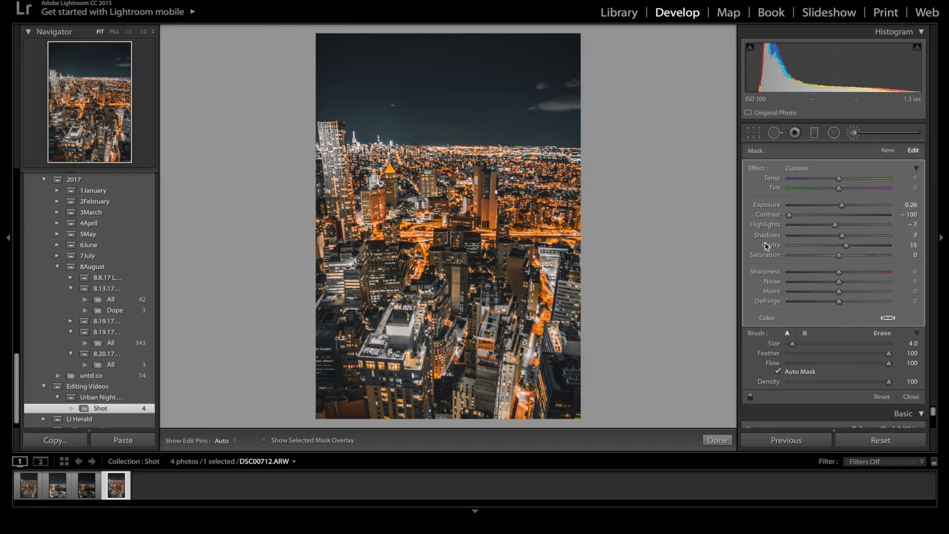
Step: Create a new adjustment brush mask and paint it over the night sky
click(881, 150)
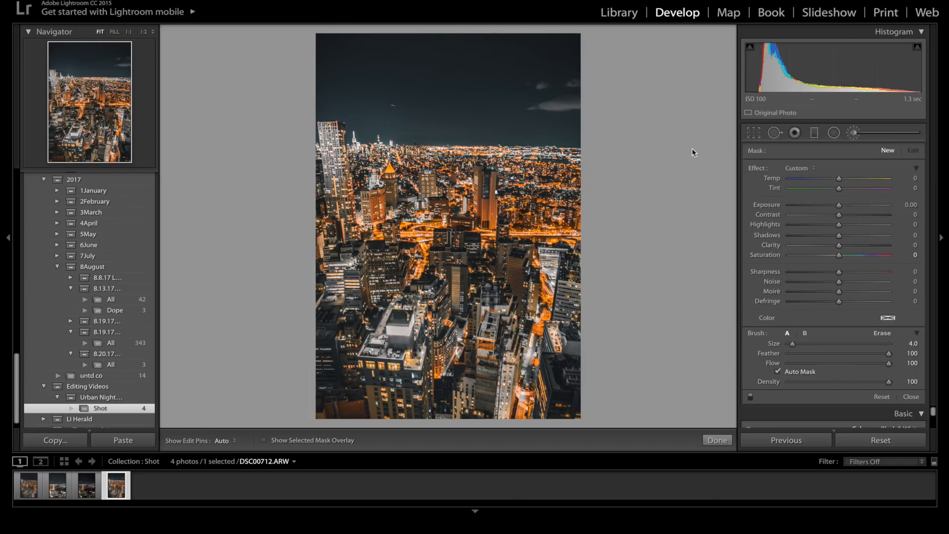
scroll(348, 79, up, 4)
scroll(348, 78, up, 1)
mouse_move(345, 66)
mouse_down()
mouse_move(343, 46)
mouse_move(577, 34)
mouse_move(675, 85)
mouse_move(559, 93)
mouse_move(572, 102)
mouse_move(578, 133)
mouse_move(453, 132)
mouse_move(390, 128)
mouse_move(378, 106)
mouse_move(362, 117)
mouse_move(304, 99)
mouse_move(597, 80)
mouse_move(483, 64)
mouse_move(662, 85)
mouse_up()
scroll(577, 133, down, 3)
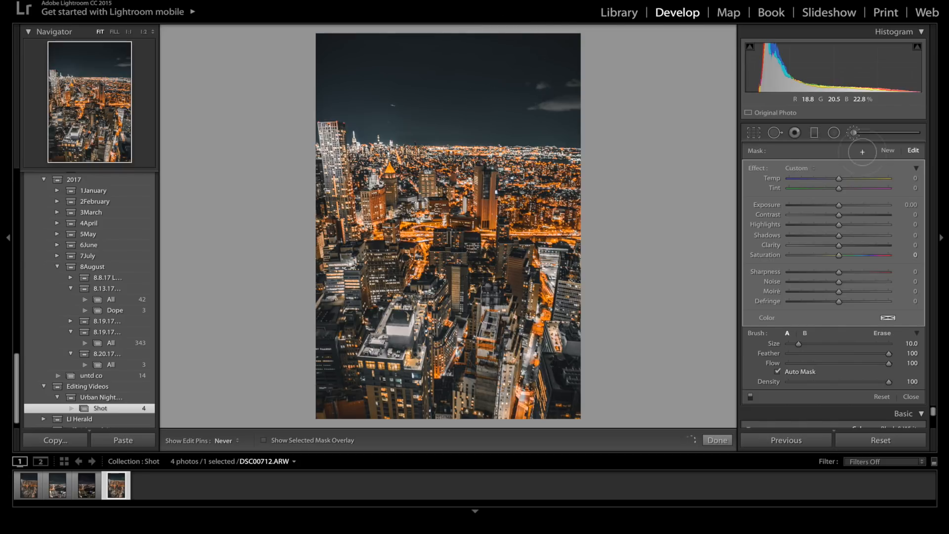
Step: Set the sky mask's exposure to 0.80 and paint over the missed patches of sky with a size 10 brush
click(908, 205)
text(.80)
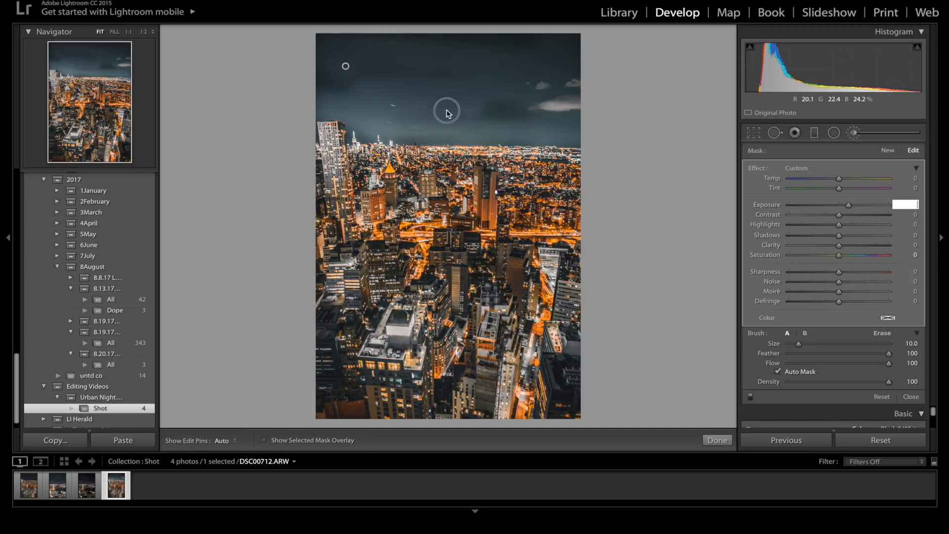
click(500, 112)
click(555, 171)
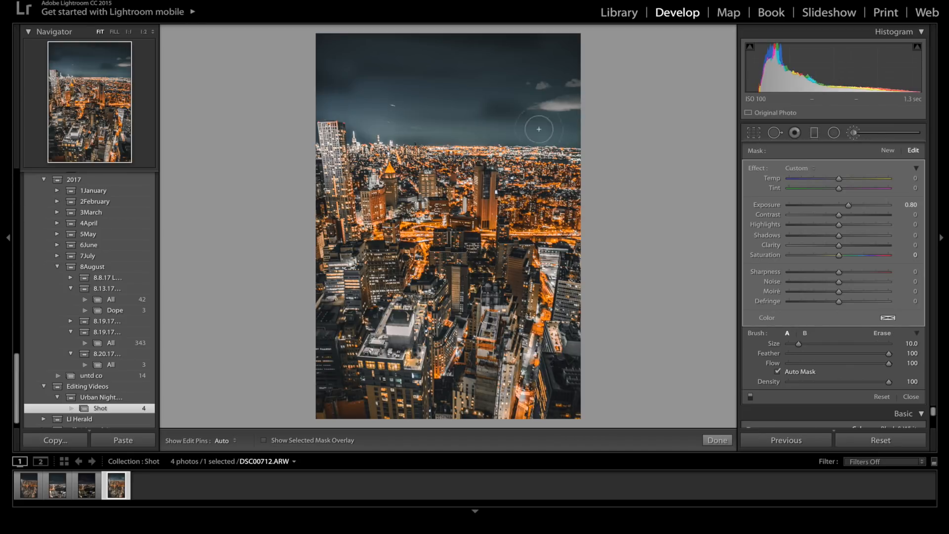
key(h)
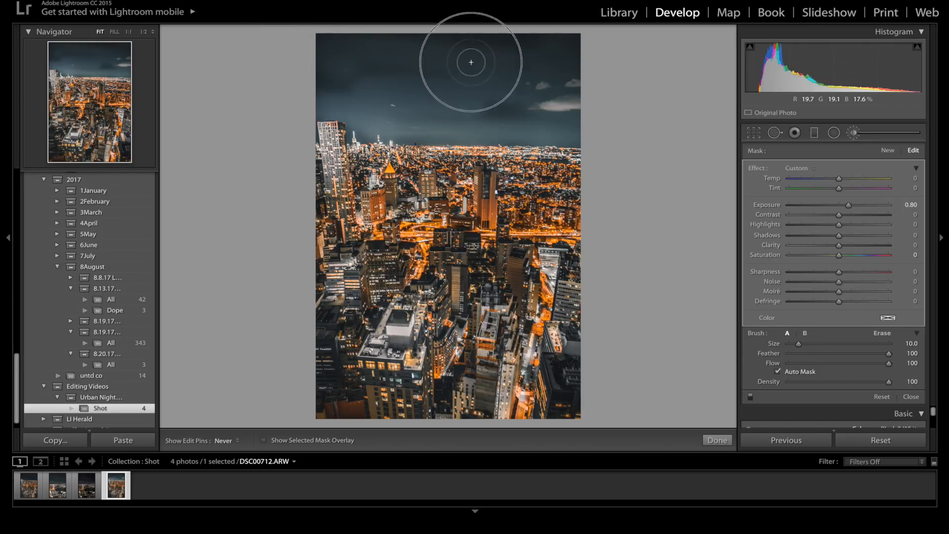
key(h)
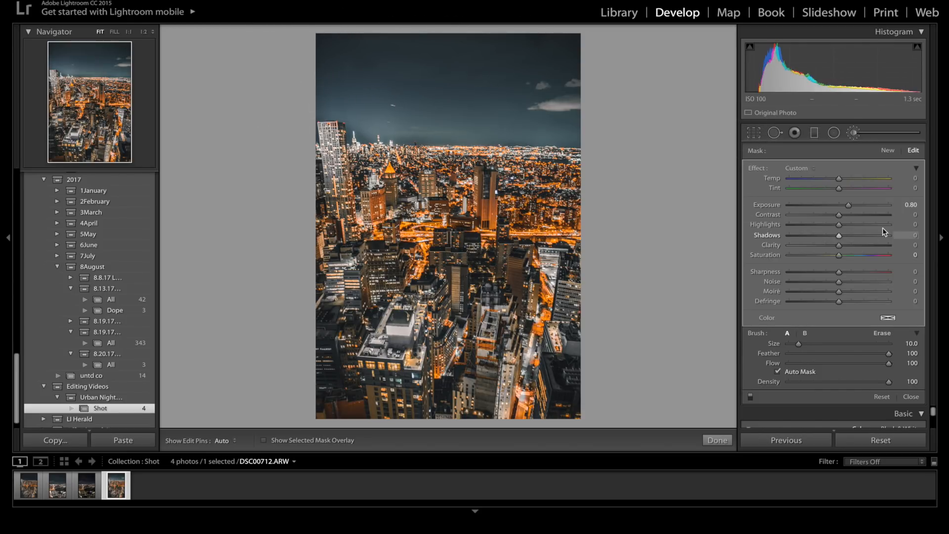
Step: Set the sky mask's exposure to −0.80
click(903, 204)
key(BackSpace)
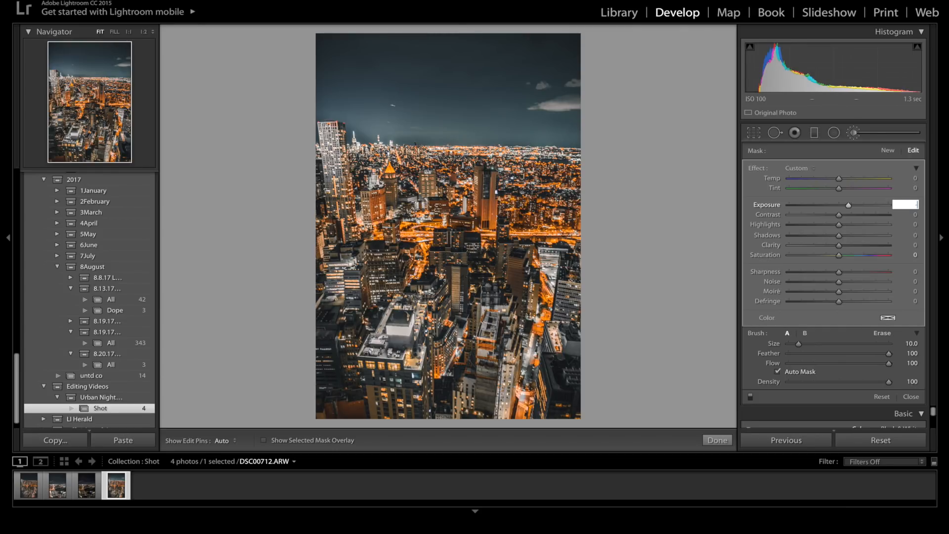
text(-.80)
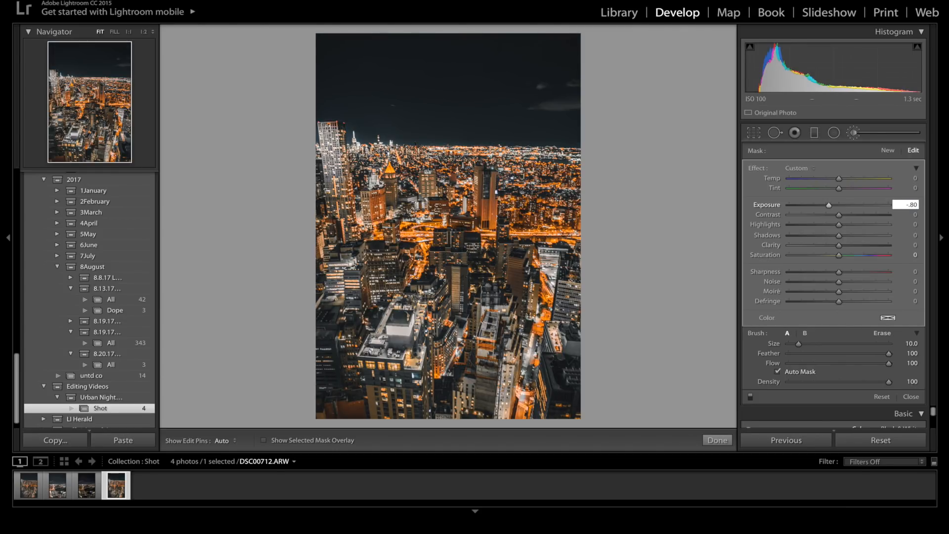
key(Return)
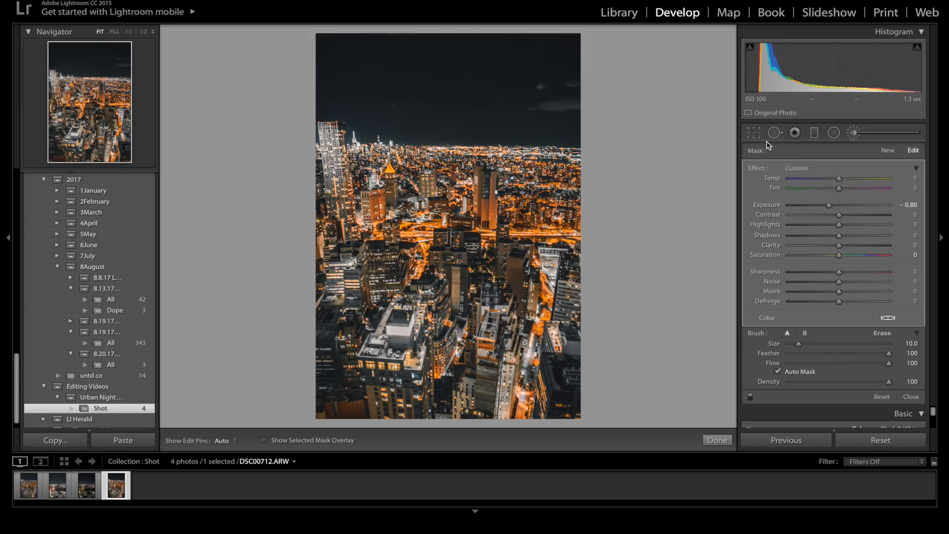
Step: Extend the sky mask between the skyline buildings with a size 3 brush, and close the adjustment brush
scroll(354, 130, down, 6)
scroll(353, 135, down, 1)
key(h)
mouse_move(358, 131)
mouse_down()
mouse_move(375, 140)
mouse_move(389, 130)
mouse_move(387, 138)
mouse_up()
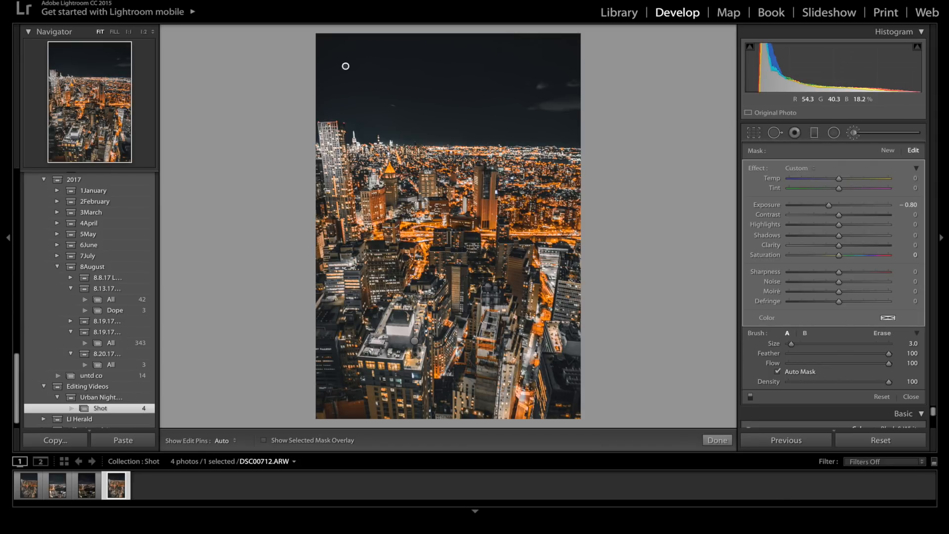
click(856, 133)
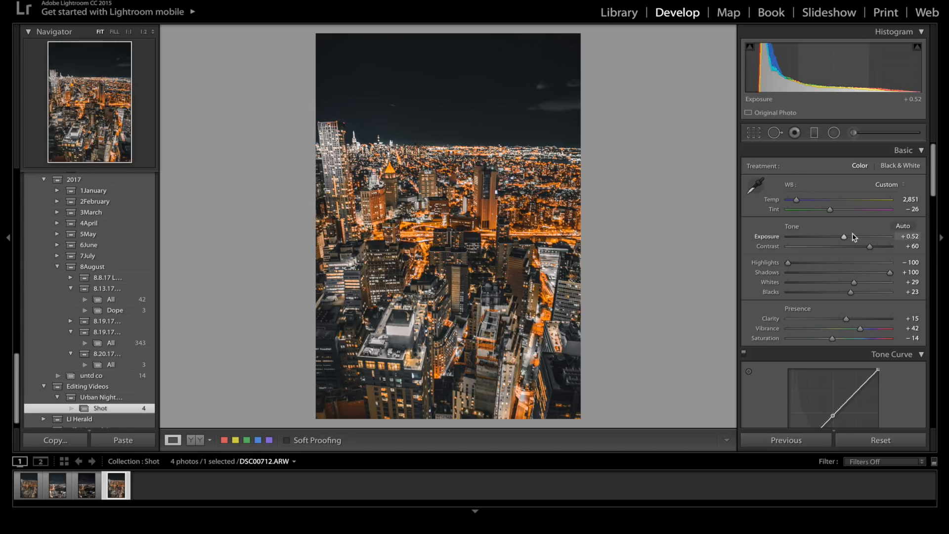
Step: Edit the photo's overall exposure value, and open the third filmstrip photo, showing the river and bridges at night
click(908, 238)
key(BackSpace)
key(Return)
click(94, 492)
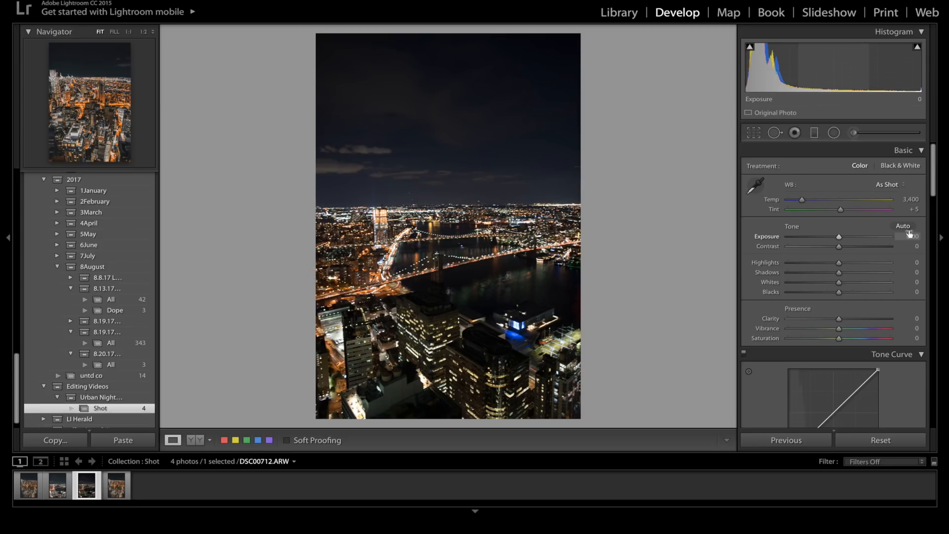
Step: Set the photo's white balance to a tint of −26 and a temperature of 2,835
click(913, 209)
text(-26)
click(911, 199)
text(2835)
Step: Set the photo's exposure to +0.52, contrast to +60, shadows to +100 and whites to +29
click(912, 237)
text(0.52)
click(915, 246)
text(60)
click(915, 272)
text(100)
click(915, 282)
text(29)
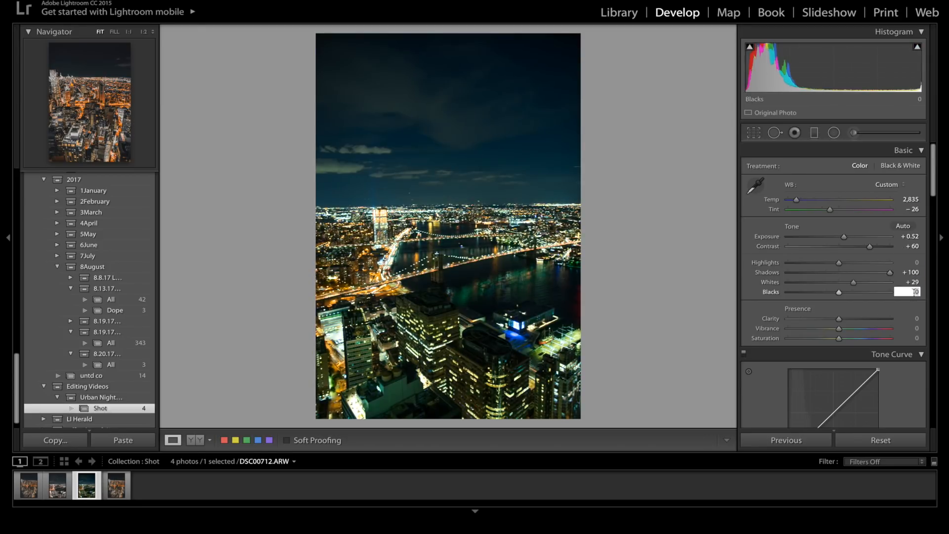
Step: Set blacks to +24, clarity to +16, vibrance to +41 and saturation to −14, and slightly lift the tone curve's black point
text(41)
click(915, 319)
text(16)
key(minus)
click(915, 338)
text(-14)
scroll(874, 371, down, 4)
drag(788, 359, 788, 354)
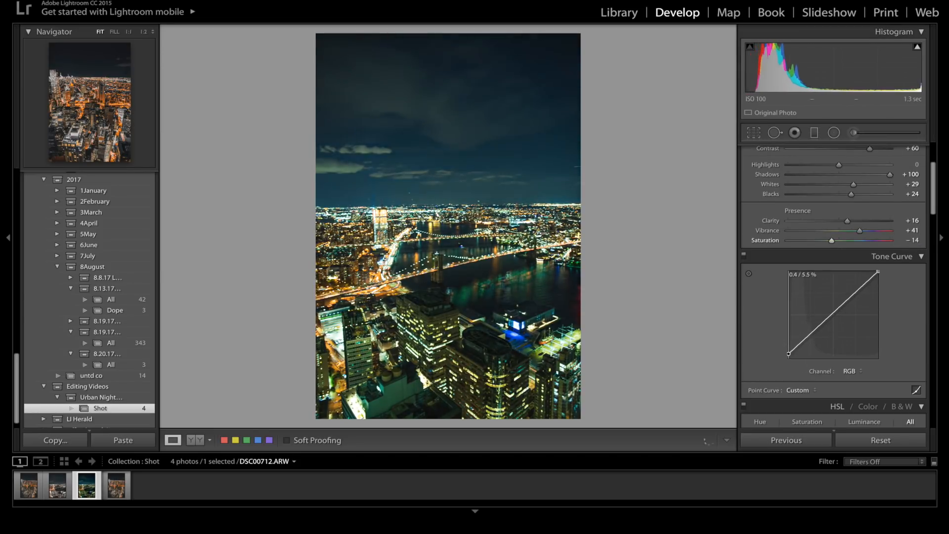
Step: Set the HSL hue values to orange +11, yellow −100, green −100, aqua −100 and blue +1
scroll(840, 297, down, 5)
click(913, 168)
text(11)
click(913, 179)
text(-100)
click(914, 188)
text(-100)
click(917, 199)
text(-100)
click(915, 208)
text(1)
Step: Set the HSL saturation values to red +30, orange +71, yellow +32, green −100, aqua −81, blue −75 and purple −75
click(916, 264)
text(71)
click(916, 253)
text(30)
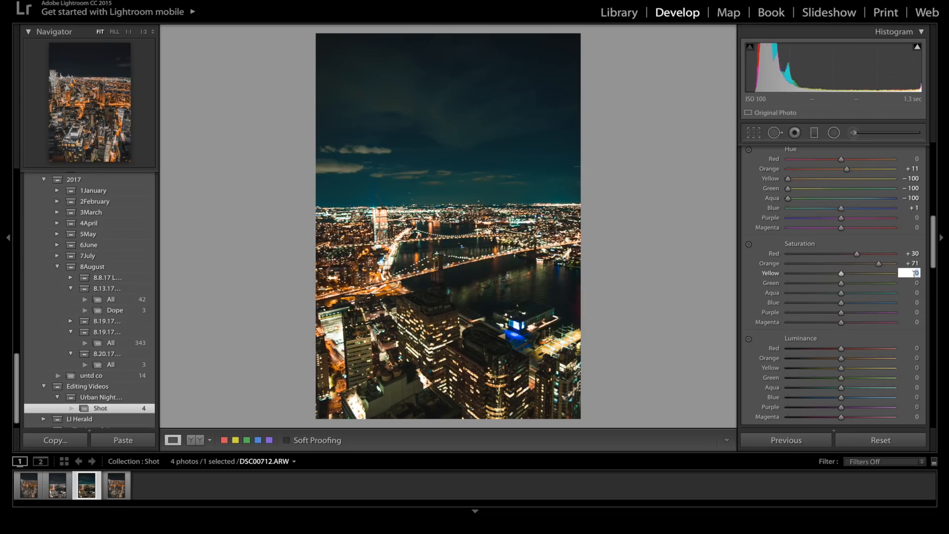
text(100)
key(Tab)
text(-81)
key(Tab)
text(-75)
key(Tab)
text(-75)
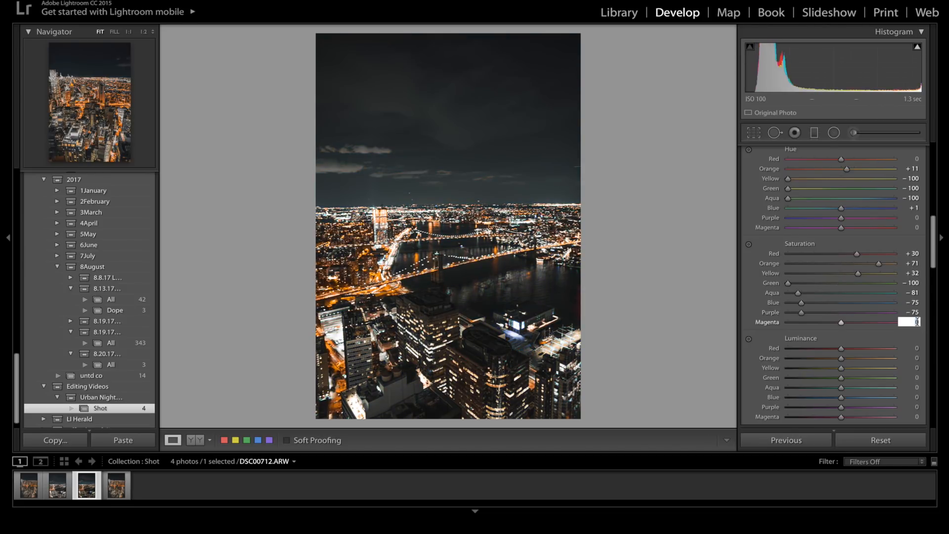
Step: Set the HSL luminance values to red +22, orange +66, yellow +65, green −3, blue +36 and purple +5
scroll(918, 267, down, 3)
key(Tab)
text(22	66	65	-3)
click(913, 288)
text(86)
Step: Split-tone the highlights with hue 22 and saturation 9, and the shadows with hue 217 and saturation 9
scroll(913, 288, down, 4)
click(915, 259)
text(37)
key(Tab)
text(7)
click(916, 312)
text(217	8)
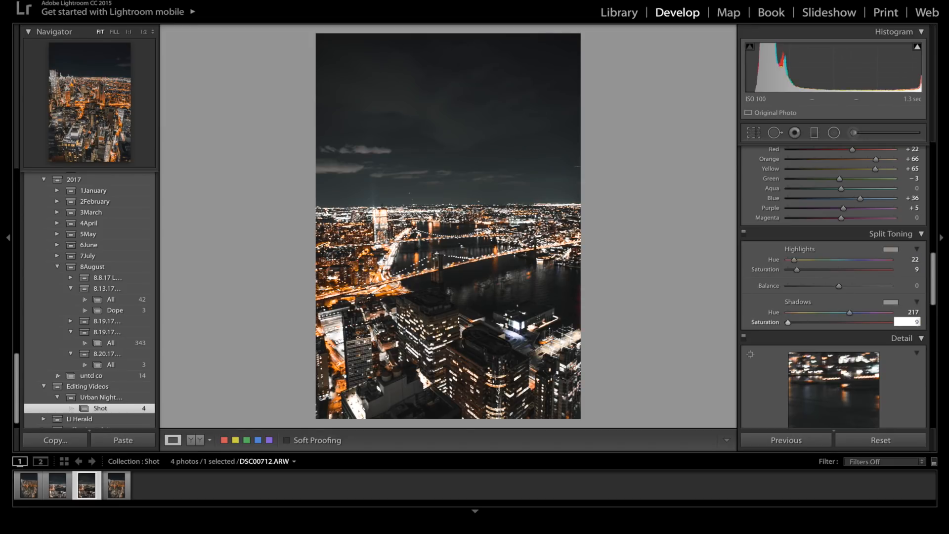
Step: Set the photo's overall exposure to +0.42 and its highlights to −41
scroll(916, 327, down, 15)
scroll(843, 211, up, 20)
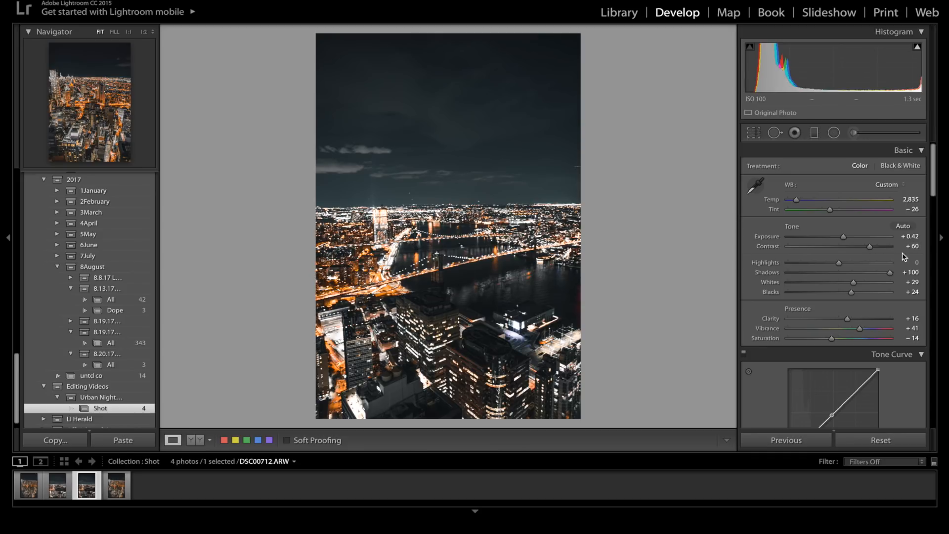
click(913, 263)
text(-15)
key(Return)
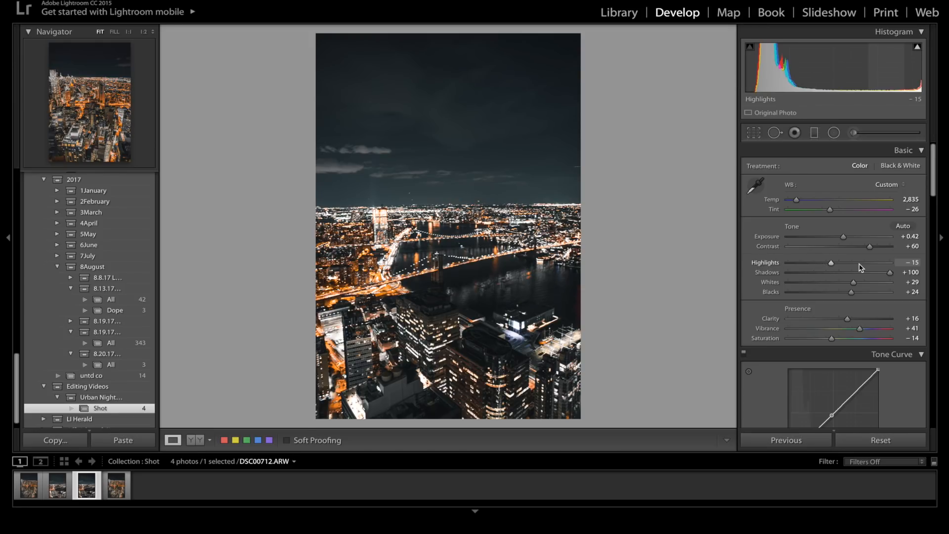
drag(861, 268, 687, 247)
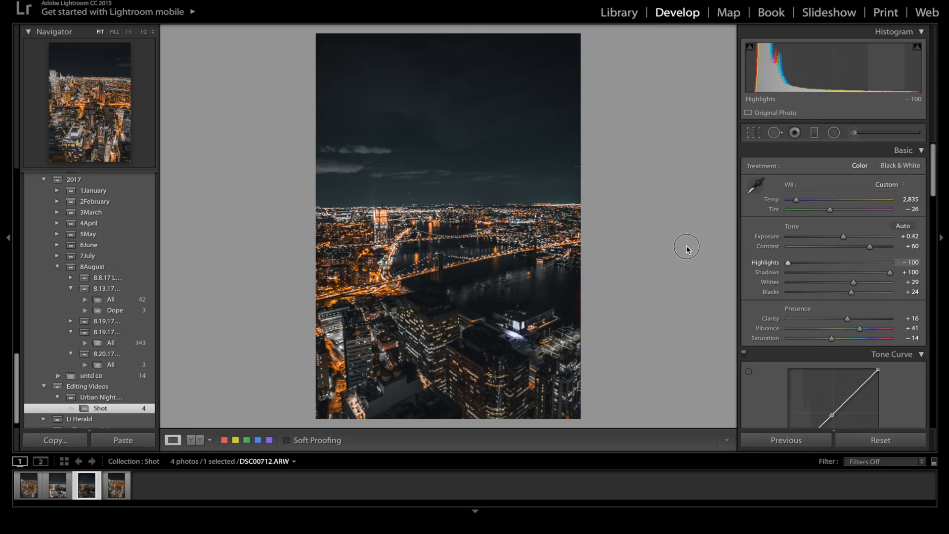
drag(686, 247, 748, 251)
mouse_move(814, 266)
mouse_down()
mouse_move(833, 269)
mouse_move(818, 267)
mouse_up()
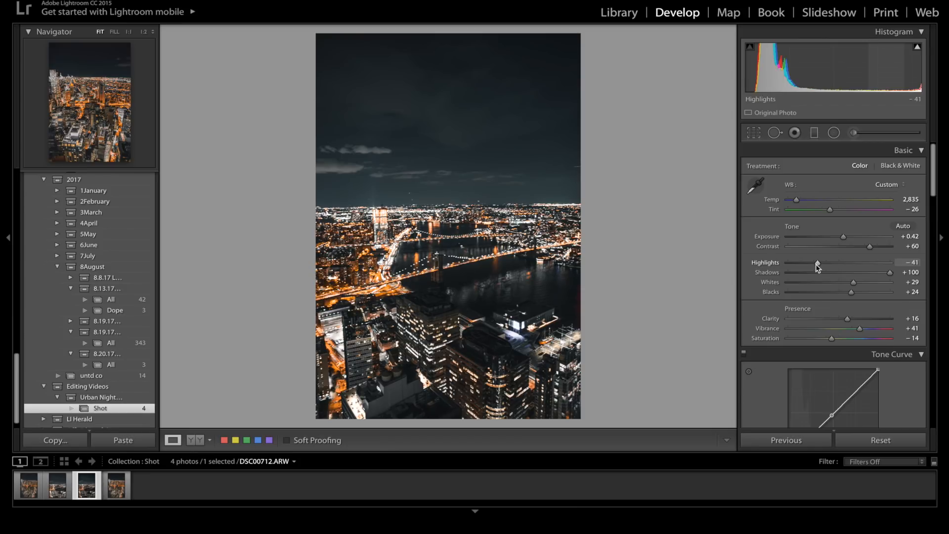
Step: Paint an adjustment brush mask over the foreground buildings with a size 9 auto-masking brush
click(861, 131)
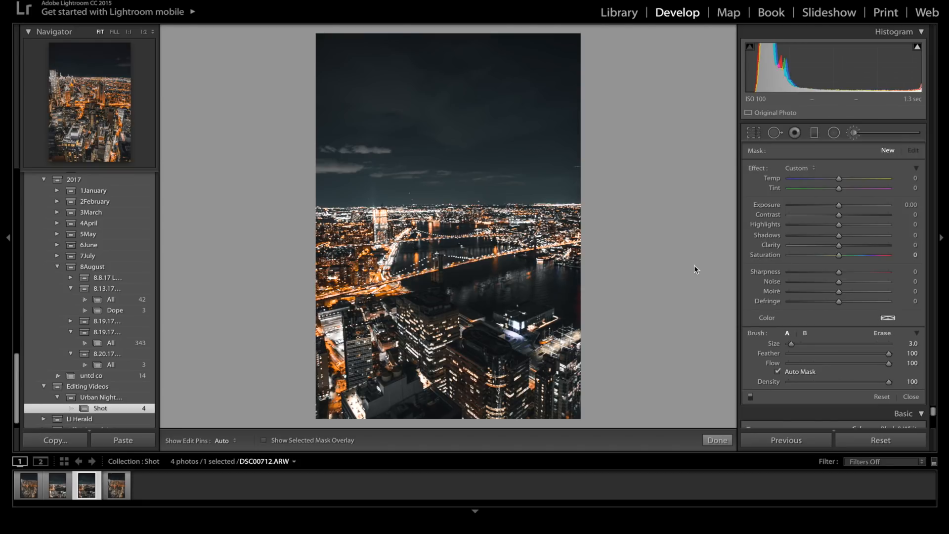
scroll(437, 317, up, 4)
mouse_move(437, 306)
mouse_down()
mouse_move(481, 320)
mouse_move(532, 311)
mouse_move(540, 314)
mouse_move(503, 317)
mouse_move(577, 334)
mouse_move(490, 345)
mouse_move(411, 308)
mouse_move(365, 302)
mouse_move(323, 317)
mouse_move(349, 367)
mouse_up()
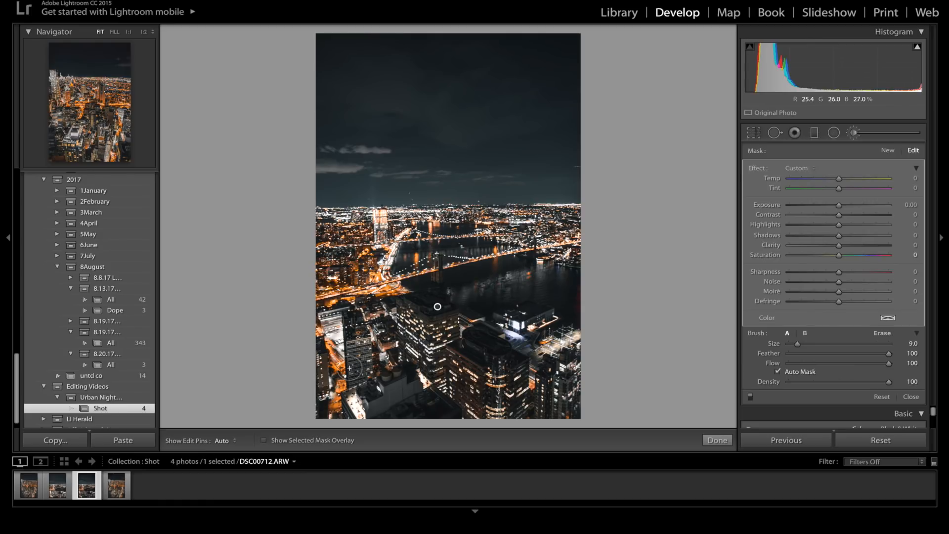
mouse_move(330, 341)
mouse_down()
mouse_move(408, 338)
mouse_move(456, 351)
mouse_move(406, 324)
mouse_move(359, 321)
mouse_move(386, 323)
mouse_move(557, 349)
mouse_move(568, 353)
mouse_move(488, 393)
mouse_move(568, 416)
mouse_move(558, 413)
mouse_move(556, 378)
mouse_move(587, 394)
mouse_move(333, 423)
mouse_move(308, 404)
mouse_move(323, 373)
mouse_move(321, 355)
mouse_move(319, 384)
mouse_move(322, 322)
mouse_move(366, 321)
mouse_move(404, 367)
mouse_move(468, 378)
mouse_move(488, 360)
mouse_move(473, 351)
mouse_move(530, 359)
mouse_move(489, 338)
mouse_move(461, 344)
mouse_move(418, 331)
mouse_move(363, 345)
mouse_move(475, 387)
mouse_move(533, 391)
mouse_move(488, 373)
mouse_move(480, 383)
mouse_move(380, 363)
mouse_move(416, 341)
mouse_move(368, 339)
mouse_move(366, 315)
mouse_move(382, 330)
mouse_move(372, 379)
mouse_move(403, 337)
mouse_move(396, 358)
mouse_move(385, 341)
mouse_move(391, 385)
mouse_move(449, 361)
mouse_move(545, 387)
mouse_move(541, 365)
mouse_move(503, 340)
mouse_move(446, 334)
mouse_move(409, 305)
mouse_move(359, 332)
mouse_move(392, 348)
mouse_move(392, 364)
mouse_move(468, 370)
mouse_up()
mouse_move(437, 308)
mouse_move(445, 394)
mouse_down()
mouse_move(323, 380)
mouse_move(359, 401)
mouse_move(307, 405)
mouse_move(326, 365)
mouse_move(323, 375)
mouse_up()
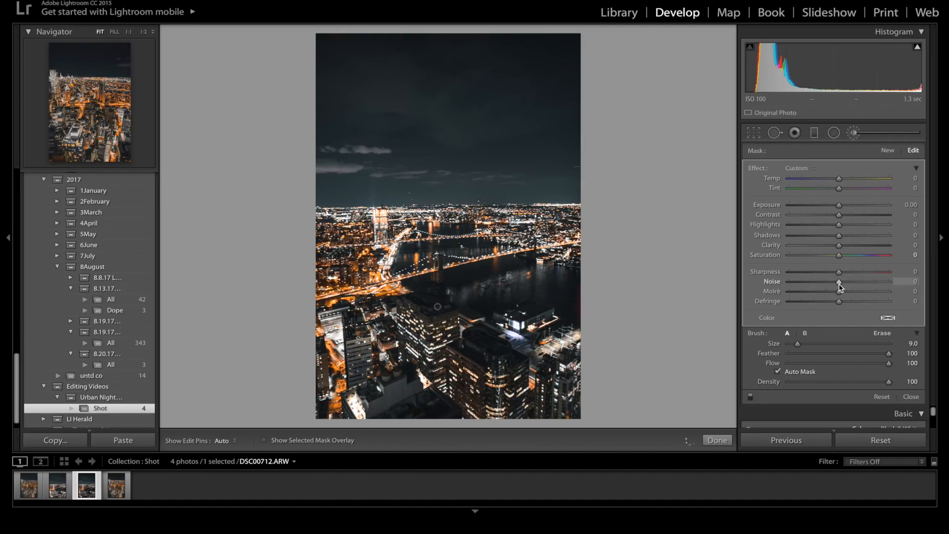
Step: Set the foreground building mask's exposure to 0.72 and contrast to −42
click(914, 204)
text(.72)
key(Tab)
text(-4)
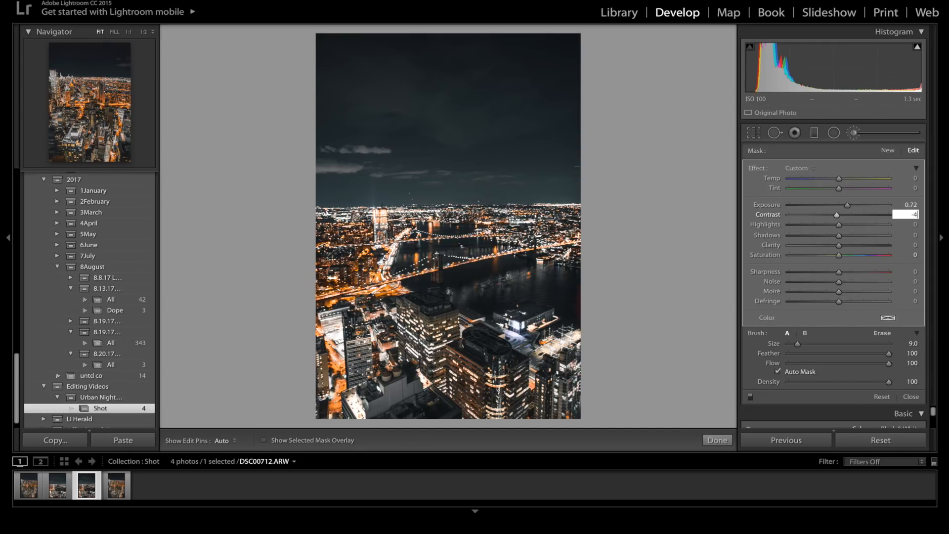
text(2)
key(Return)
Step: Set the foreground building mask's highlights to 12, shadows to 1 and clarity to 25
click(914, 225)
text(12)
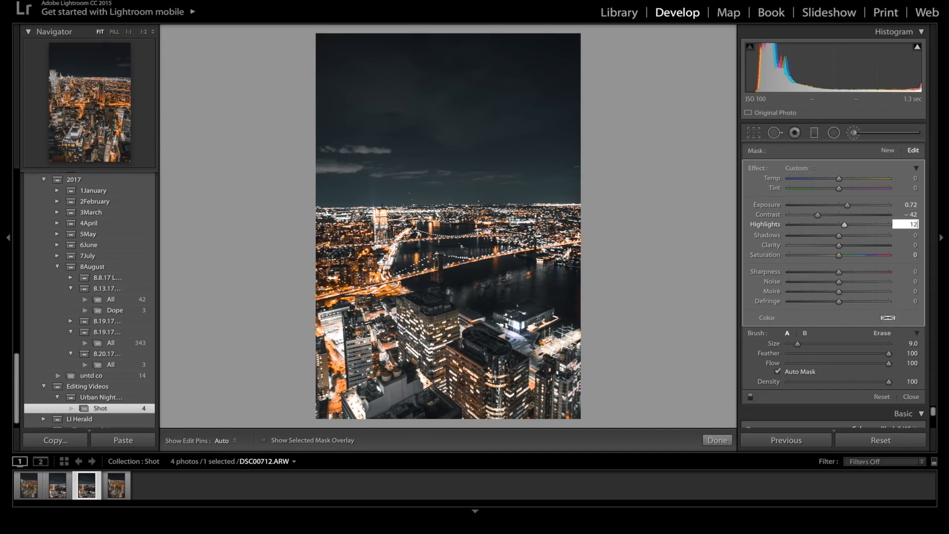
click(912, 236)
text(1)
key(Return)
click(912, 245)
text(25)
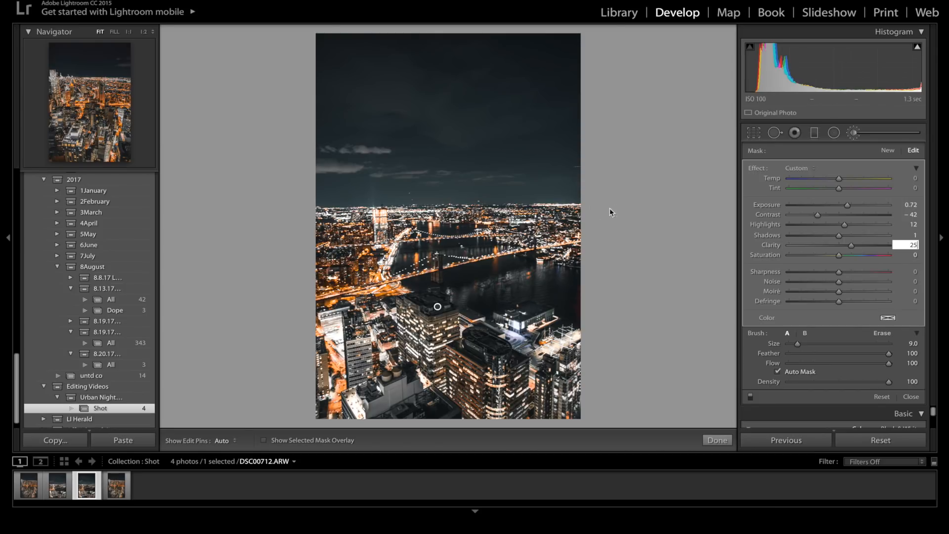
Step: Create a new brush mask and paint it over the distant city around the river, up to the horizon
click(889, 151)
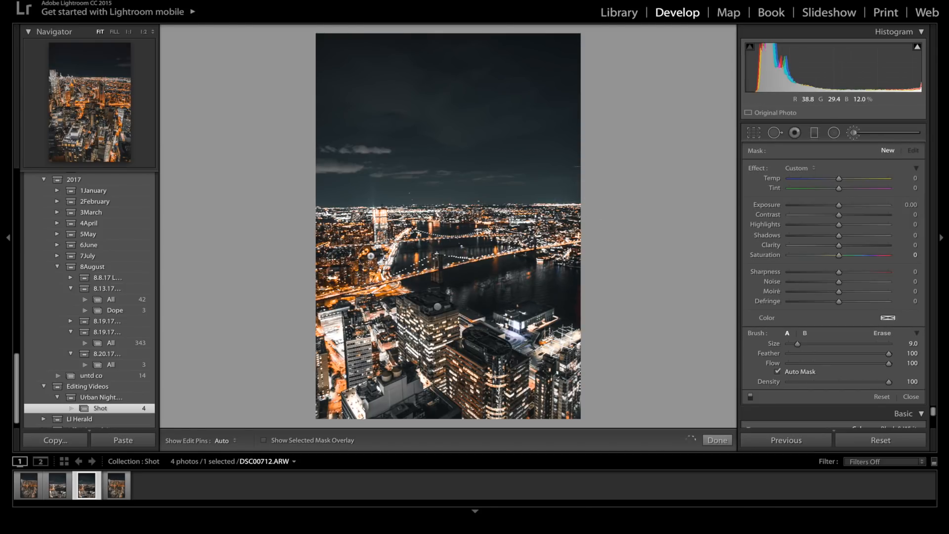
key(h)
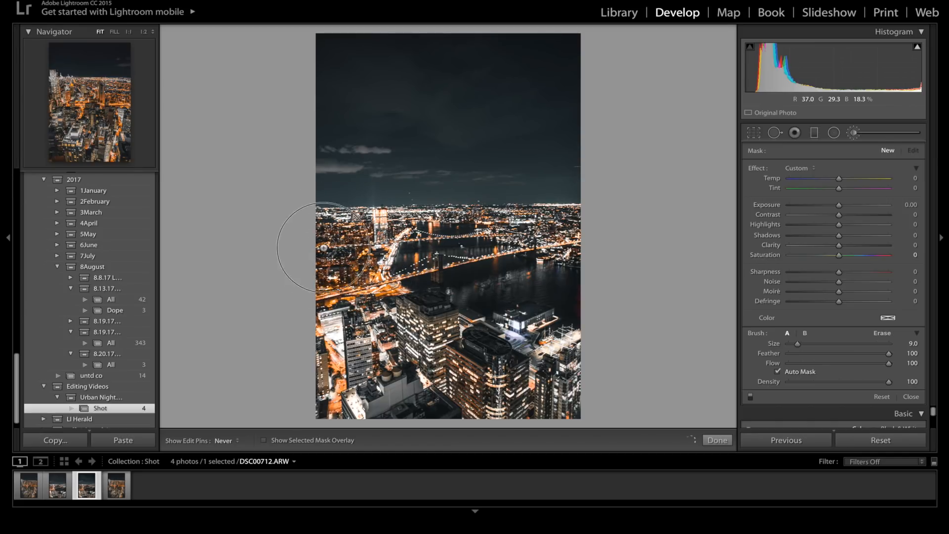
scroll(315, 272, down, 5)
mouse_move(559, 226)
mouse_down()
mouse_move(578, 248)
mouse_move(506, 221)
mouse_move(588, 214)
mouse_move(496, 218)
mouse_move(602, 232)
mouse_move(547, 228)
mouse_move(577, 255)
mouse_move(561, 243)
mouse_move(561, 232)
mouse_move(581, 232)
mouse_up()
key(h)
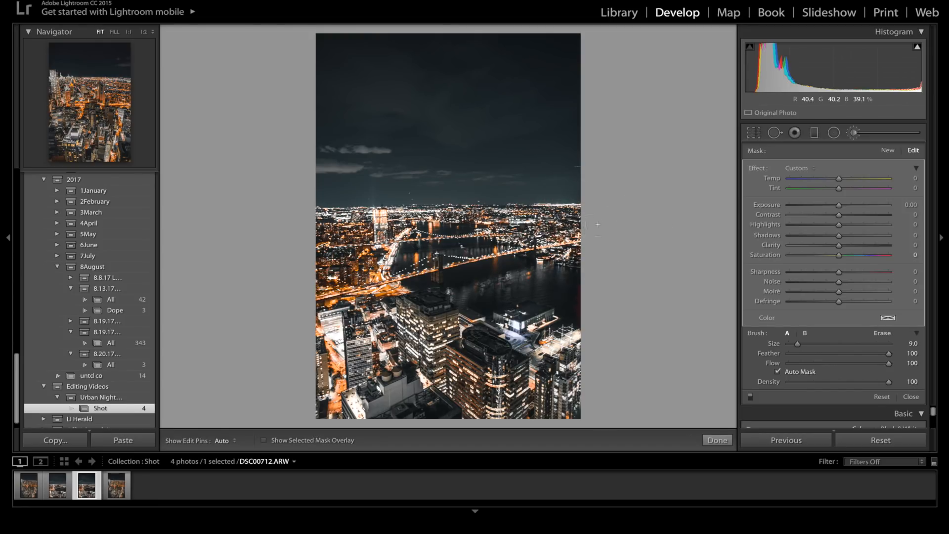
Step: Set the distant city mask's exposure to 0.38
click(911, 204)
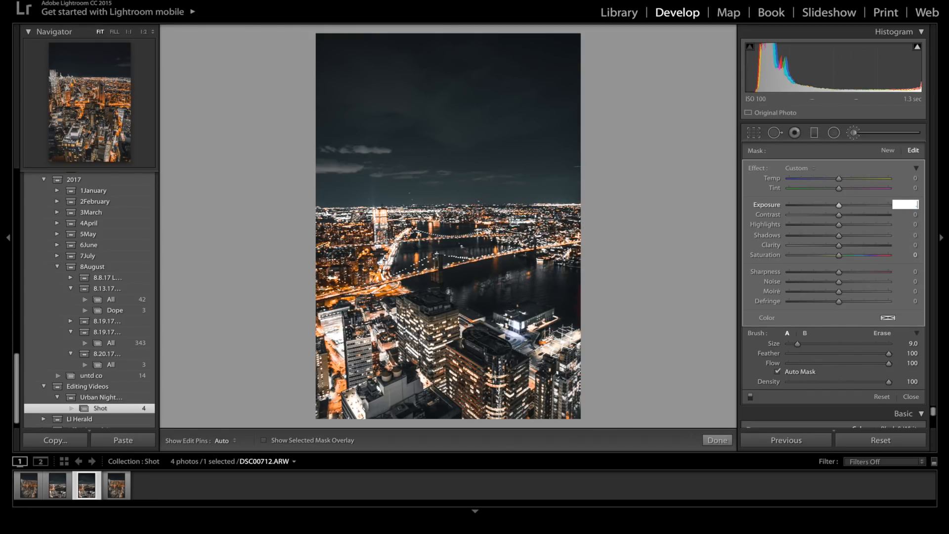
text(.38)
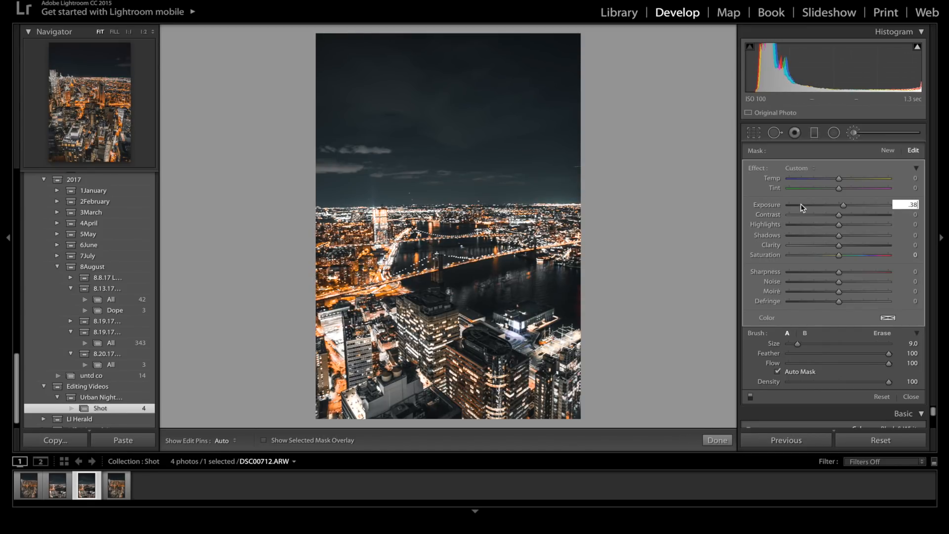
click(826, 172)
click(826, 170)
Step: Erase the distant city mask from the sky just above the horizon with a size 6 eraser, and close the adjustment brush
click(882, 333)
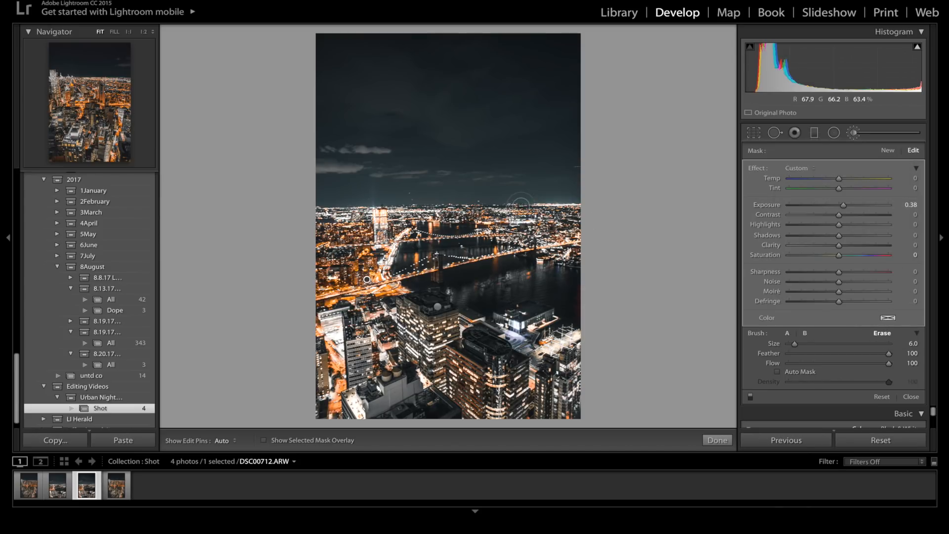
mouse_move(534, 194)
mouse_down()
mouse_move(588, 194)
mouse_move(508, 195)
mouse_move(583, 195)
mouse_move(532, 196)
mouse_up()
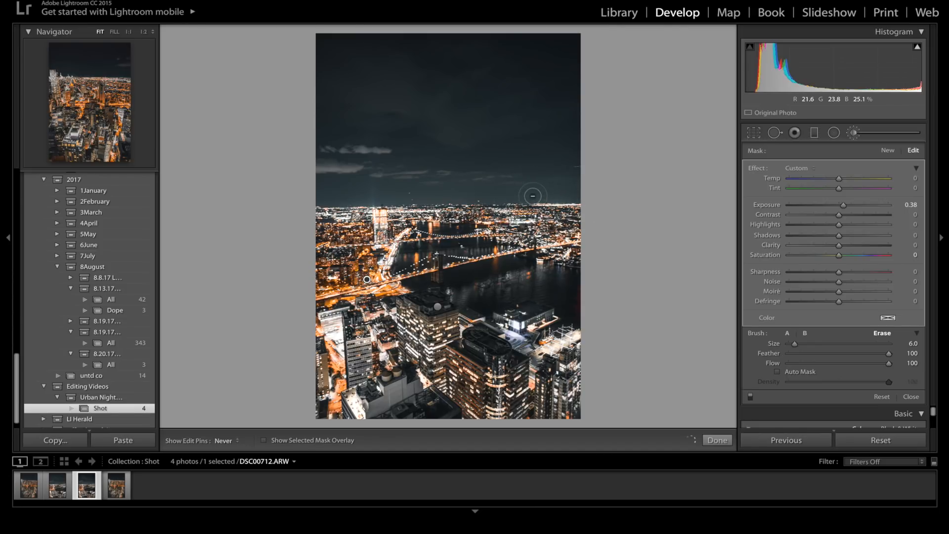
mouse_move(453, 196)
mouse_down()
mouse_move(311, 201)
mouse_move(452, 199)
mouse_up()
click(855, 131)
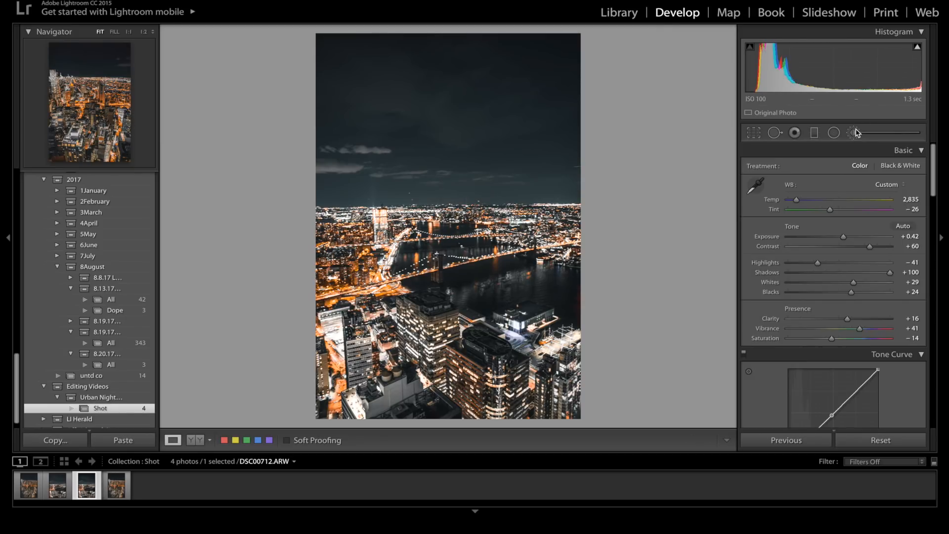